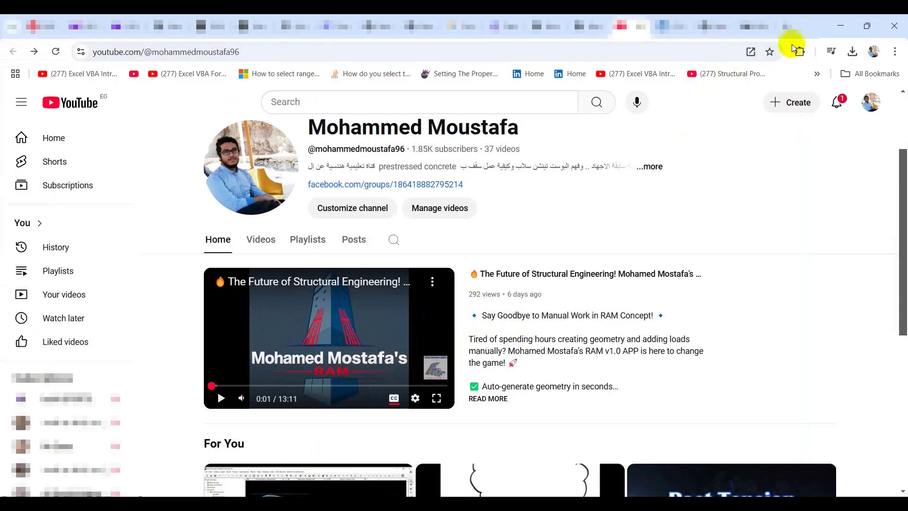
- Minimize the YouTube browser and bring the AutoCAD Ground Ceiling drawing back to the front
{"action": "left_click", "coordinate": [840, 27]}
{"action": "left_click", "coordinate": [495, 271]}
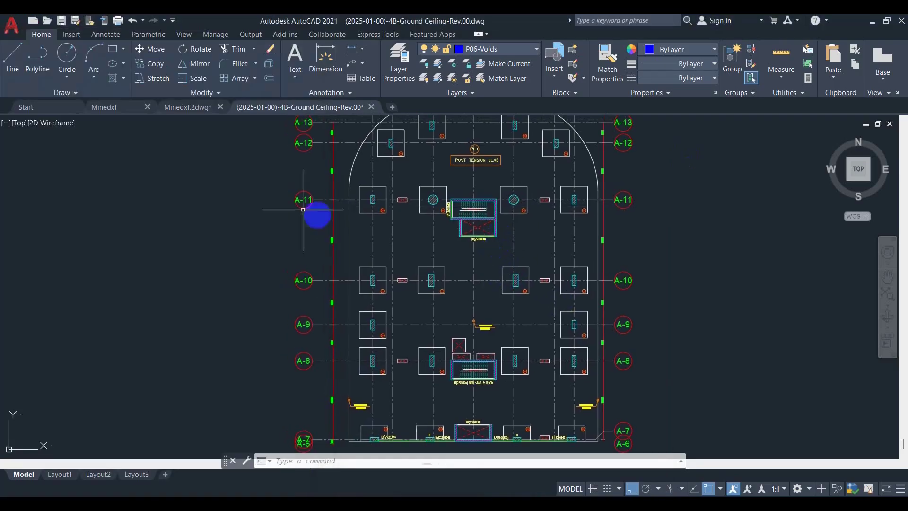
- Look over the Minedxf.2dwg drawing, then return to the Ground Ceiling drawing
{"action": "left_click", "coordinate": [190, 112]}
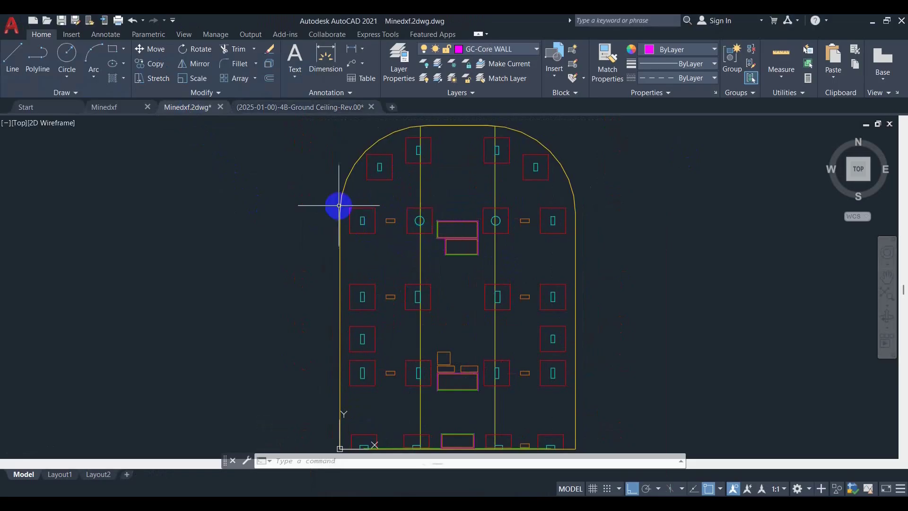
{"action": "left_click", "coordinate": [310, 108]}
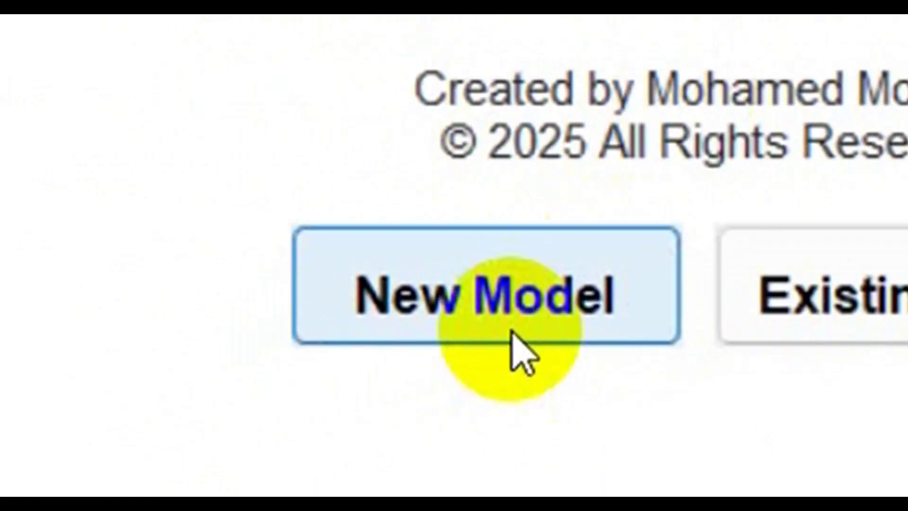
- Start a new model with default materials and process Minedxf.2dwg.dxf into slab layers
{"action": "left_click", "coordinate": [512, 333]}
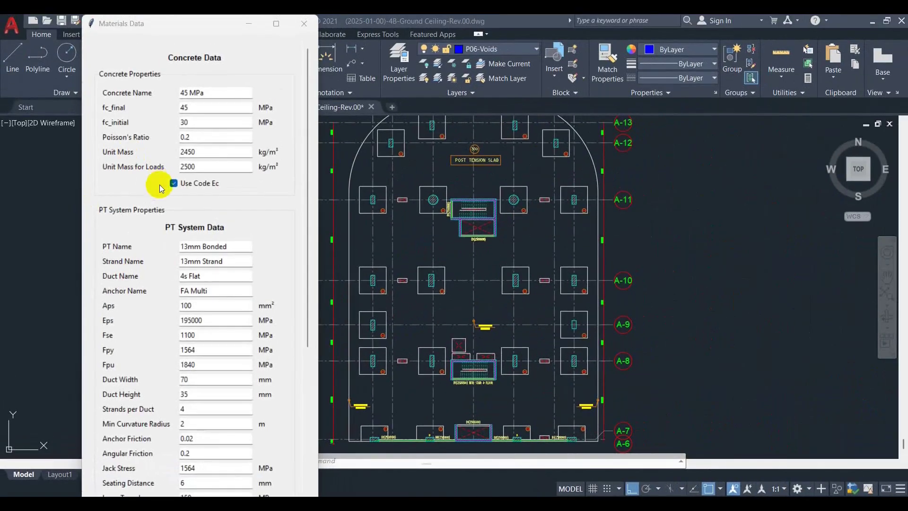
{"action": "scroll", "coordinate": [192, 360], "scroll_direction": "down", "scroll_amount": 5}
{"action": "left_click", "coordinate": [185, 374]}
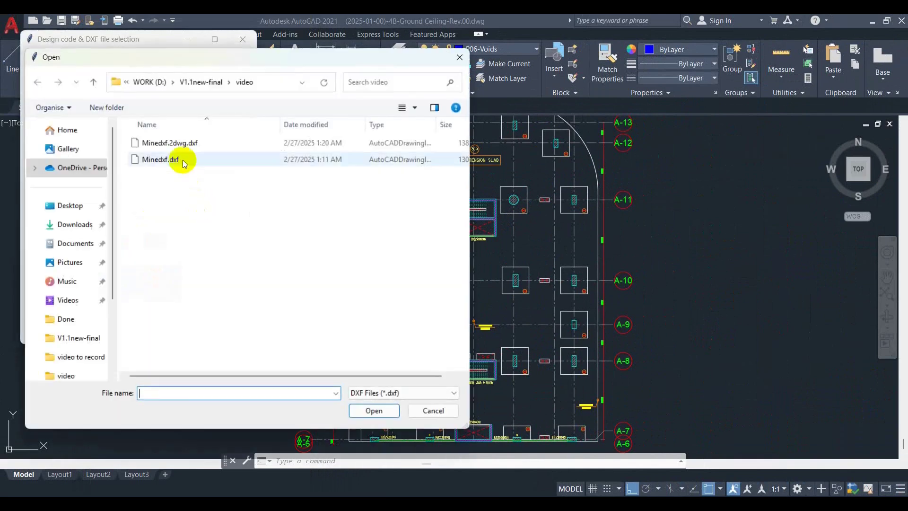
{"action": "double_click", "coordinate": [179, 142]}
{"action": "left_click", "coordinate": [121, 284]}
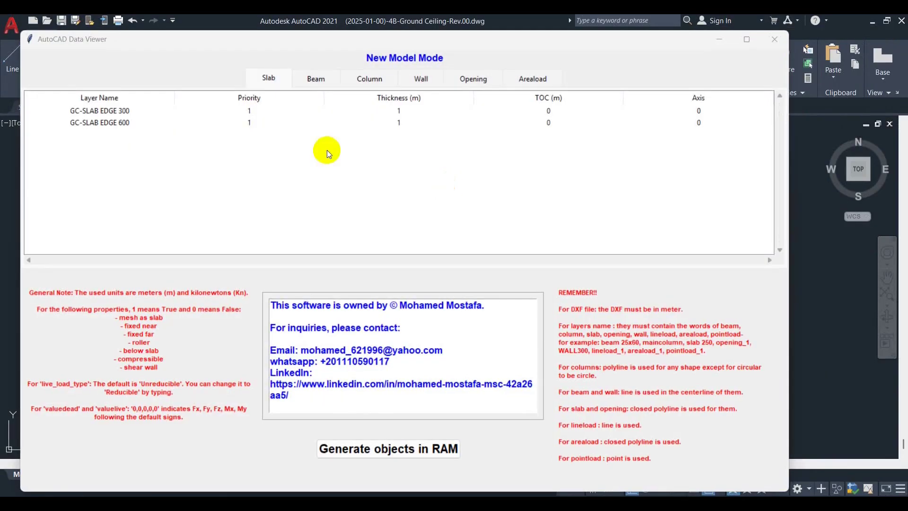
- Shift the Data Viewer to review the slab layer data, then close it
{"action": "left_click_drag", "start_coordinate": [282, 36], "coordinate": [279, 43]}
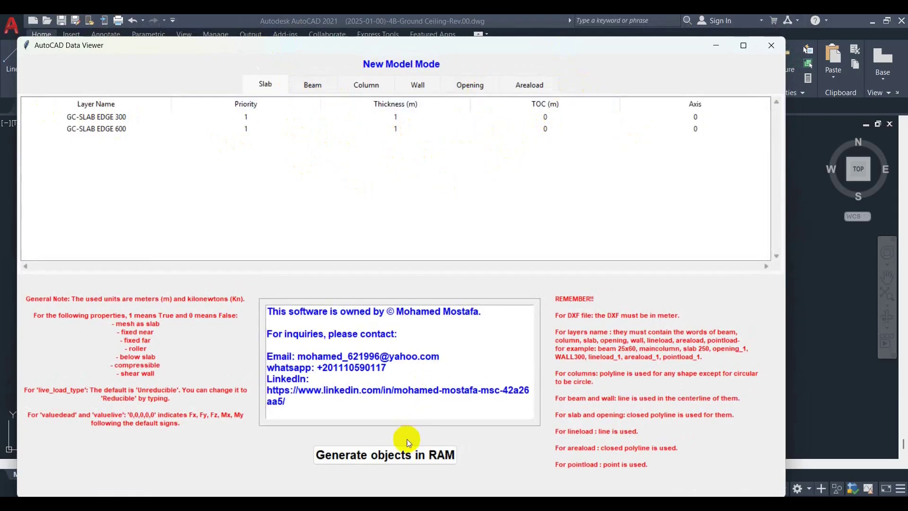
{"action": "left_click", "coordinate": [769, 46]}
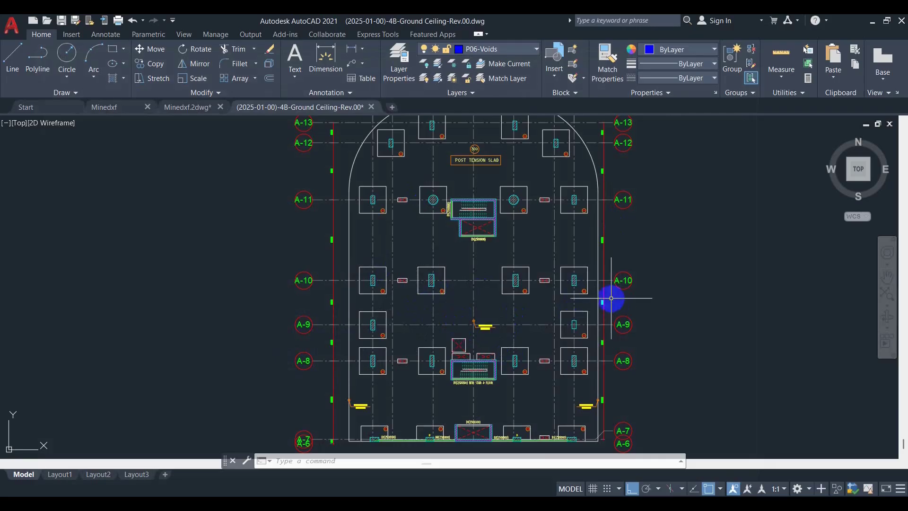
- Dismiss the RAM tool's welcome window and pan the Ground Ceiling plan to check the slab outline
{"action": "left_click", "coordinate": [658, 494]}
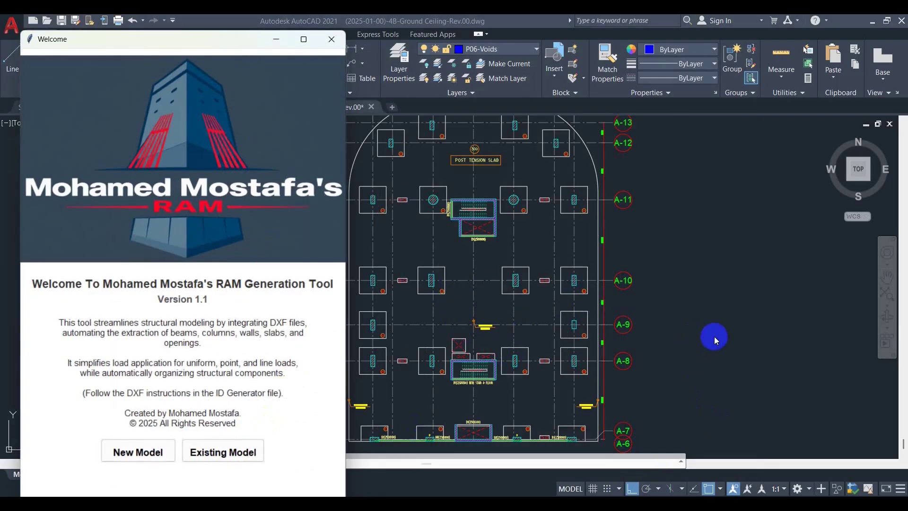
{"action": "left_click", "coordinate": [707, 312]}
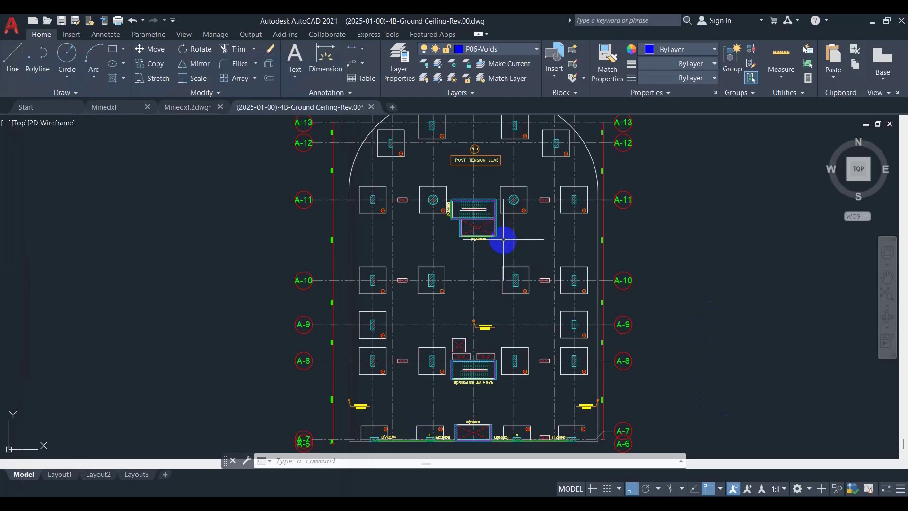
{"action": "middle_click_drag", "start_coordinate": [503, 240], "coordinate": [503, 260]}
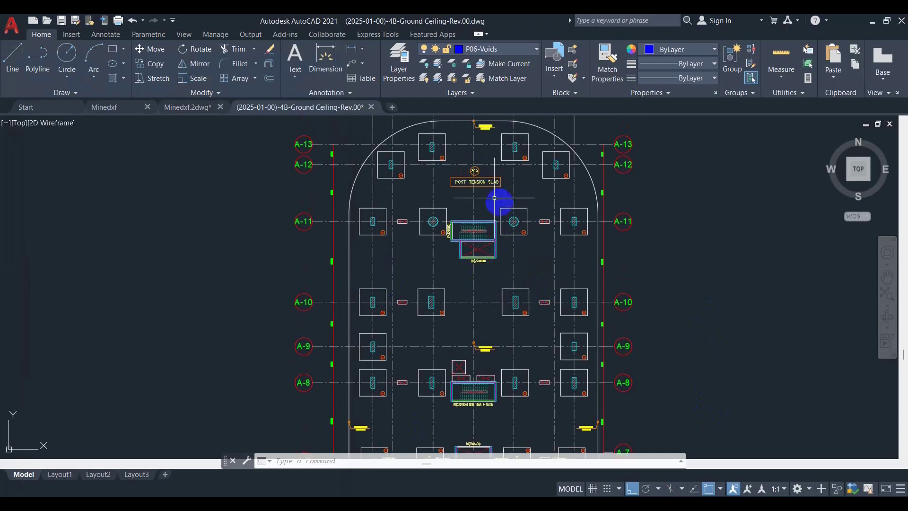
{"action": "middle_click_drag", "start_coordinate": [575, 263], "coordinate": [574, 247]}
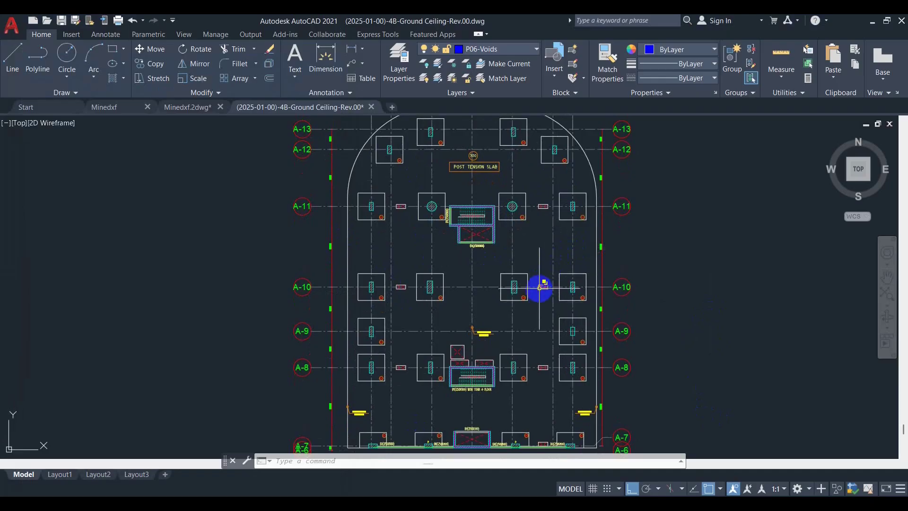
{"action": "mouse_move", "coordinate": [539, 287]}
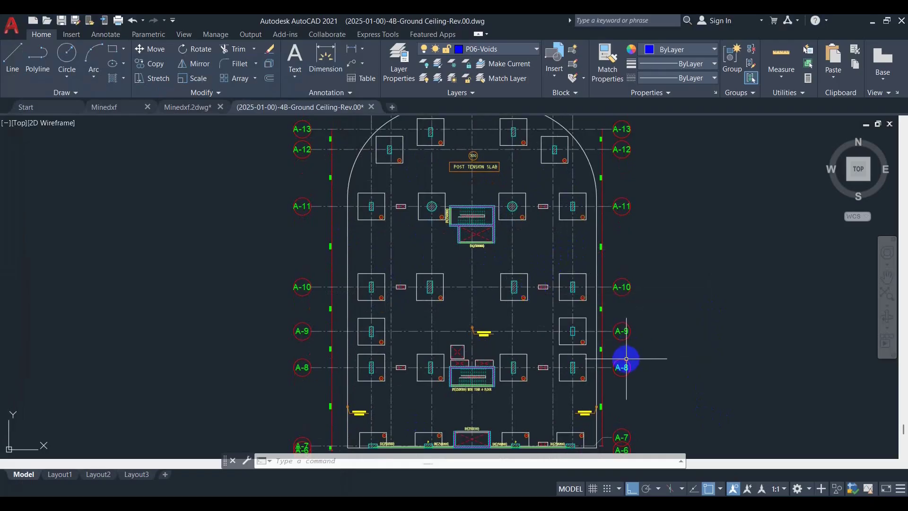
{"action": "mouse_move", "coordinate": [655, 502]}
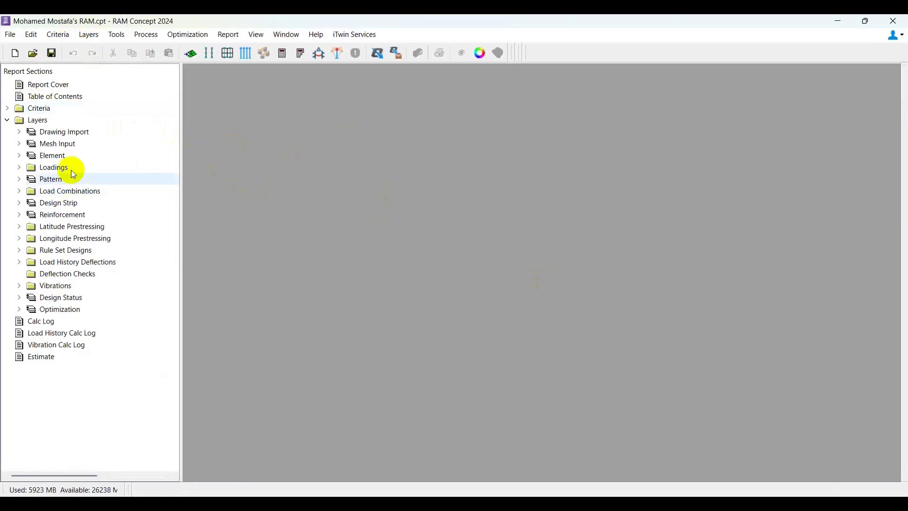
- Open the Materials table under Criteria to check the generated model's materials
{"action": "left_click", "coordinate": [7, 109]}
{"action": "left_click", "coordinate": [47, 156]}
{"action": "left_click", "coordinate": [47, 143]}
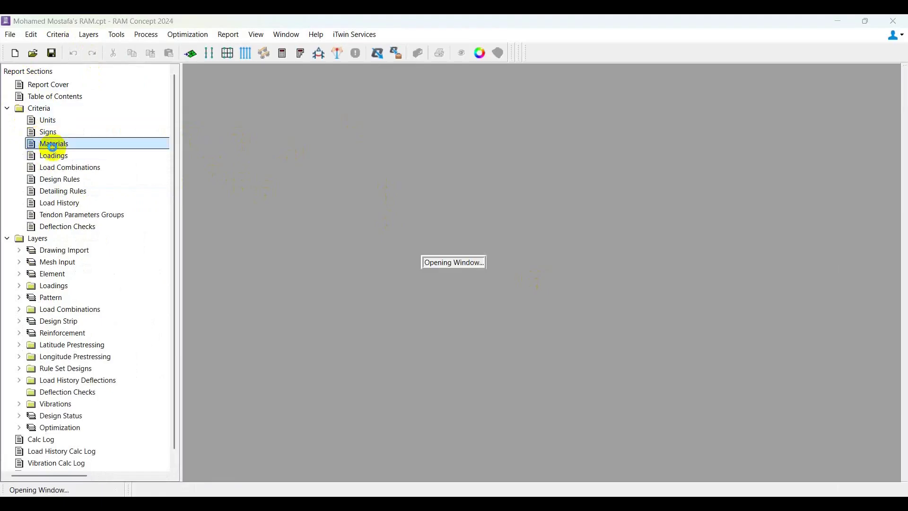
{"action": "scroll", "coordinate": [310, 152], "scroll_direction": "down", "scroll_amount": 3}
{"action": "scroll", "coordinate": [310, 151], "scroll_direction": "up", "scroll_amount": 3}
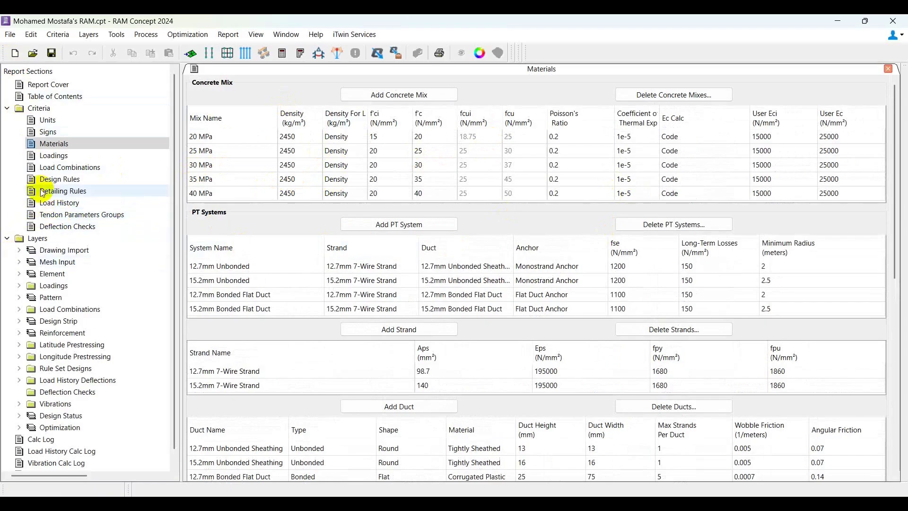
- Open the Mesh Input Standard Plan, then close RAM Concept
{"action": "left_click", "coordinate": [19, 262]}
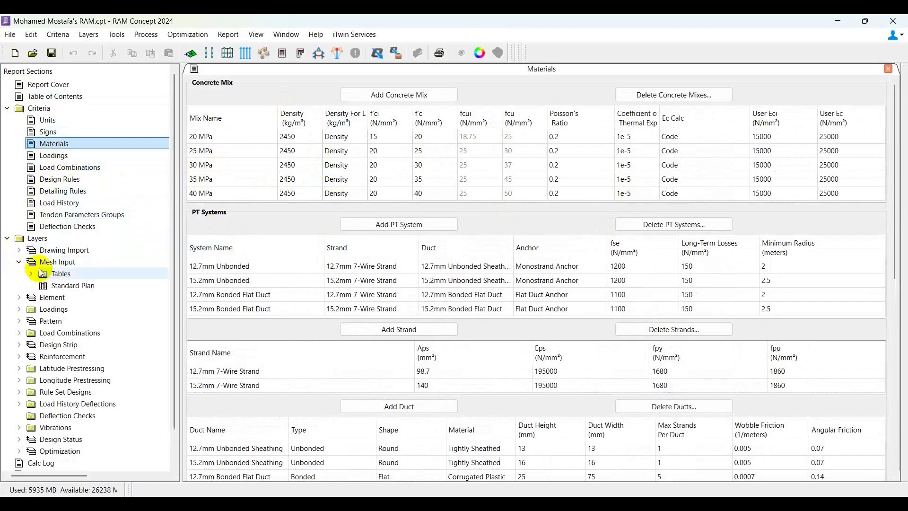
{"action": "left_click", "coordinate": [81, 286]}
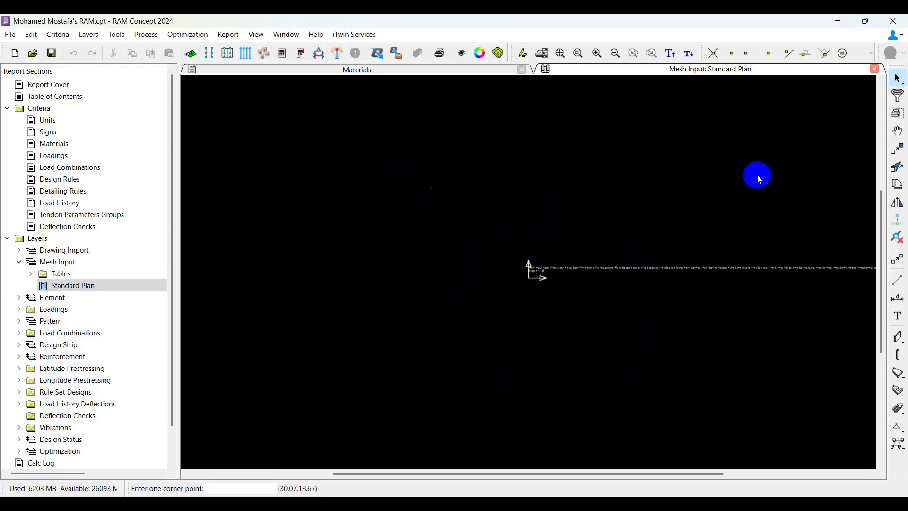
{"action": "left_click", "coordinate": [894, 24]}
- Switch to the Minedxf.2dwg drawing
{"action": "left_click", "coordinate": [194, 109]}
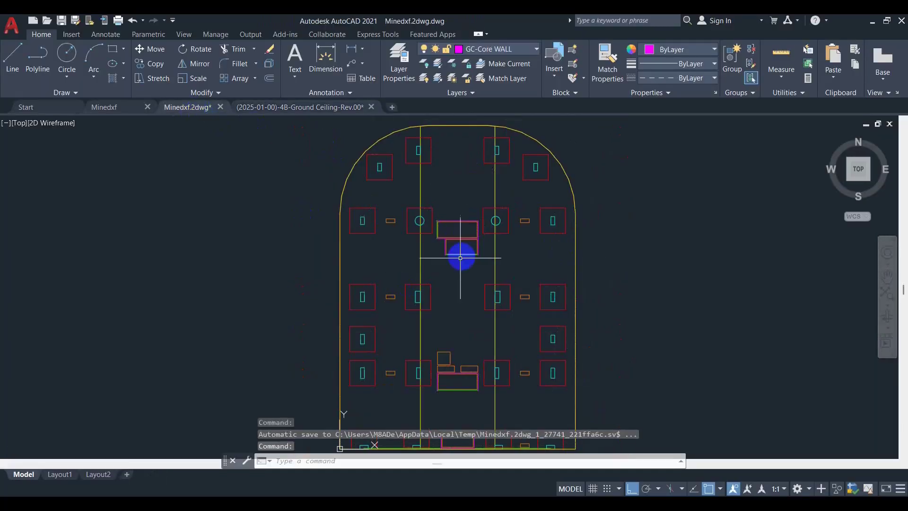
{"action": "scroll", "coordinate": [462, 219], "scroll_direction": "down", "scroll_amount": 2}
{"action": "scroll", "coordinate": [468, 205], "scroll_direction": "up", "scroll_amount": 2}
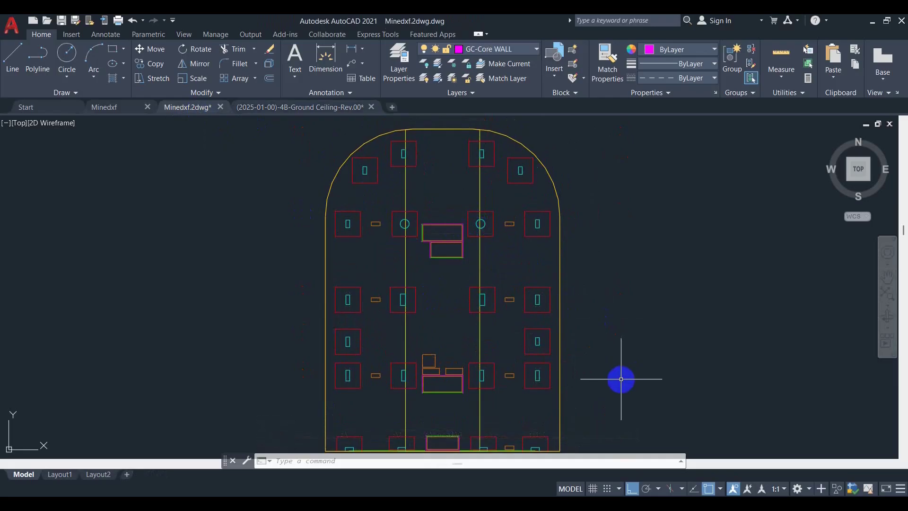
- Start the RAM tool in Existing Model mode with Minedxf.2dwg.dxf as the DXF file
{"action": "left_click", "coordinate": [545, 459]}
{"action": "left_click", "coordinate": [239, 451]}
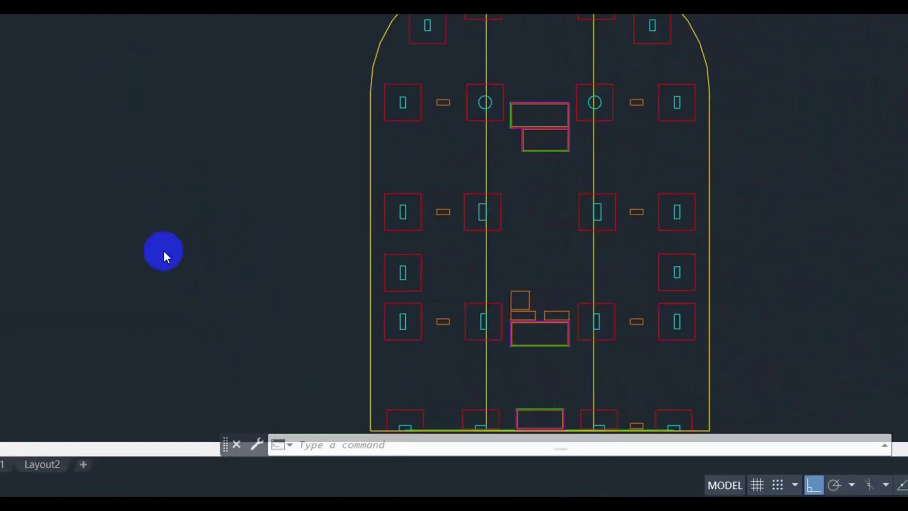
{"action": "left_click", "coordinate": [137, 310]}
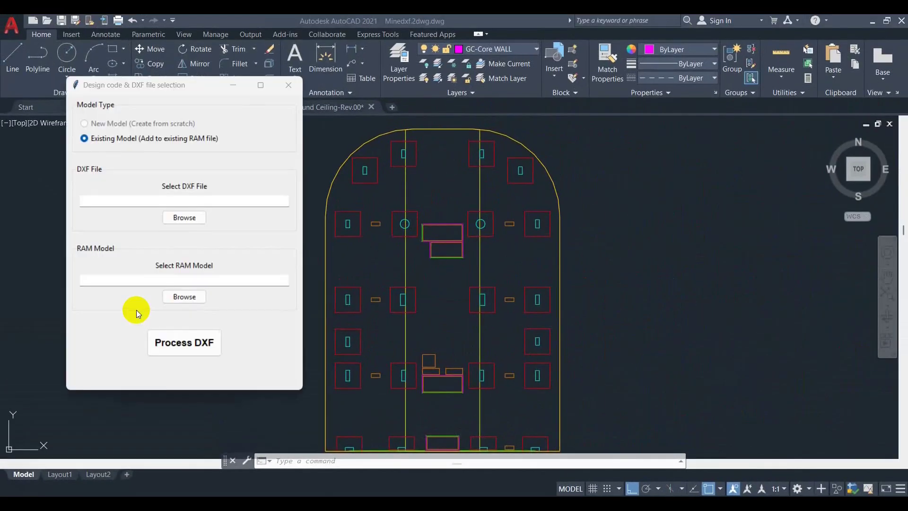
{"action": "left_click", "coordinate": [184, 217]}
{"action": "double_click", "coordinate": [212, 190]}
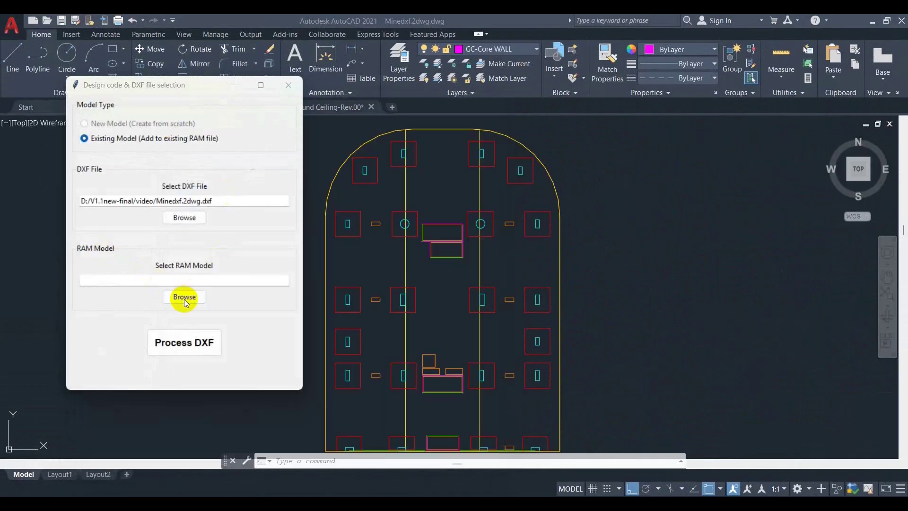
{"action": "left_click", "coordinate": [184, 297]}
- Attach the existing .cpt RAM Concept model and process the DXF in Existing Model mode
{"action": "double_click", "coordinate": [230, 190]}
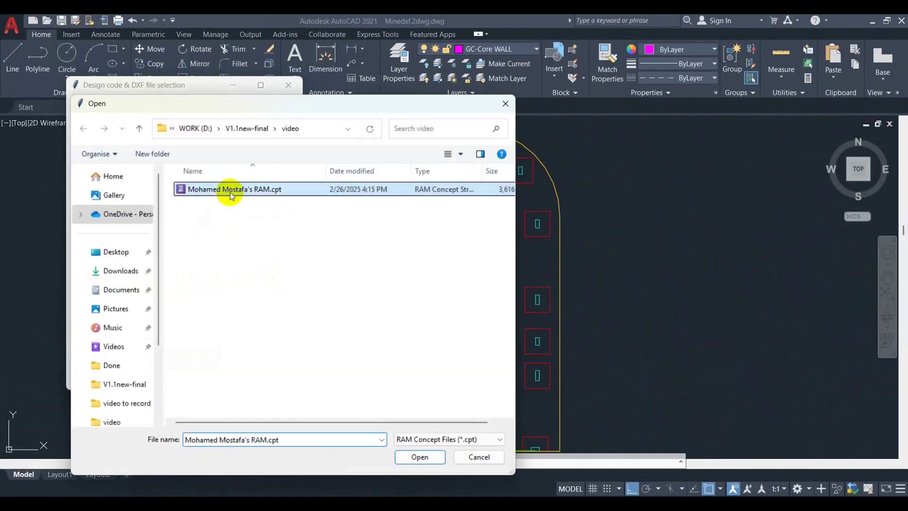
{"action": "left_click", "coordinate": [213, 344]}
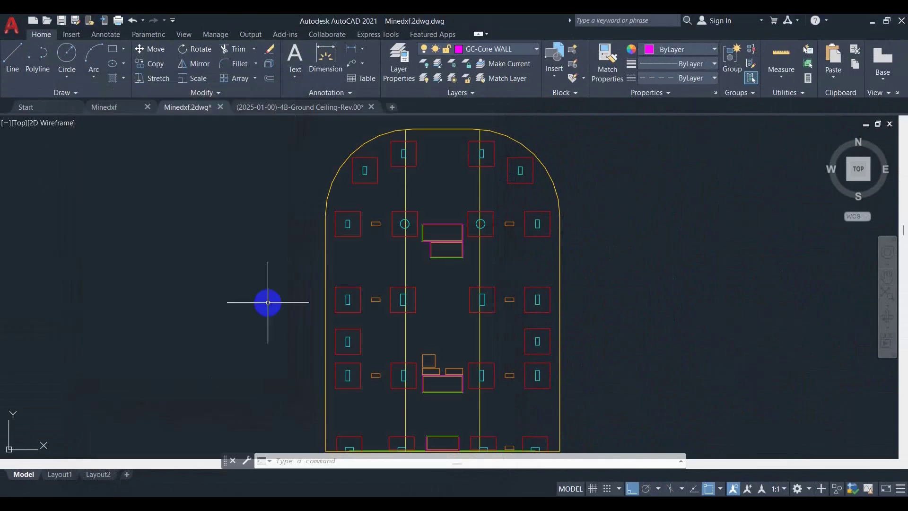
{"action": "left_click_drag", "start_coordinate": [371, 74], "coordinate": [352, 60]}
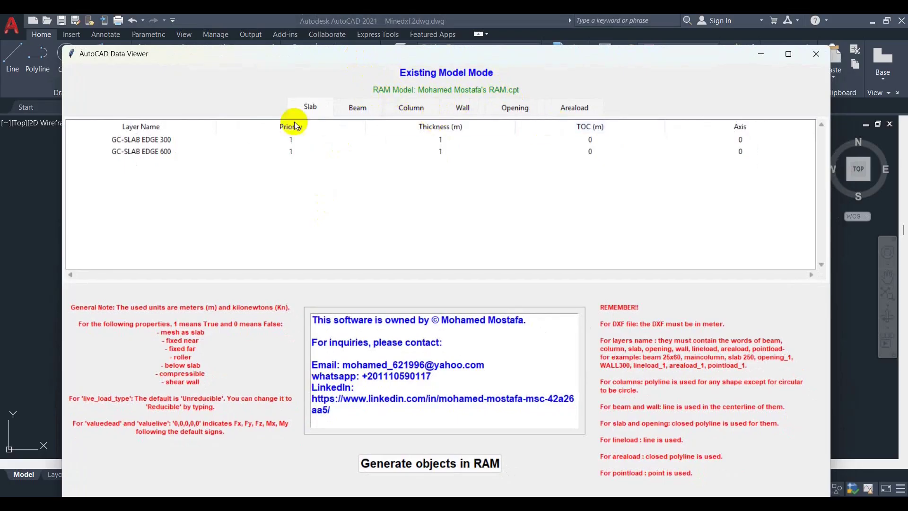
- Give the GC-SLAB EDGE 600 layer priority 2
{"action": "left_click", "coordinate": [299, 139]}
{"action": "left_click", "coordinate": [297, 152]}
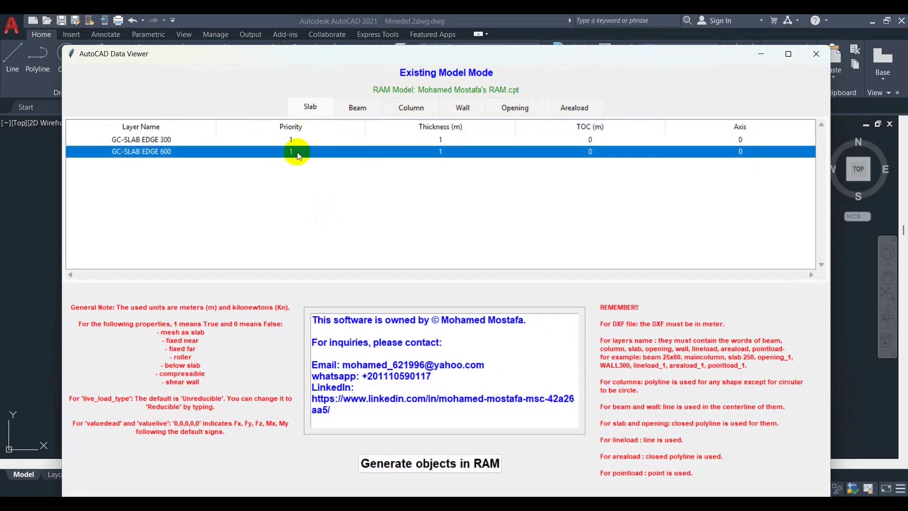
{"action": "left_click", "coordinate": [293, 152]}
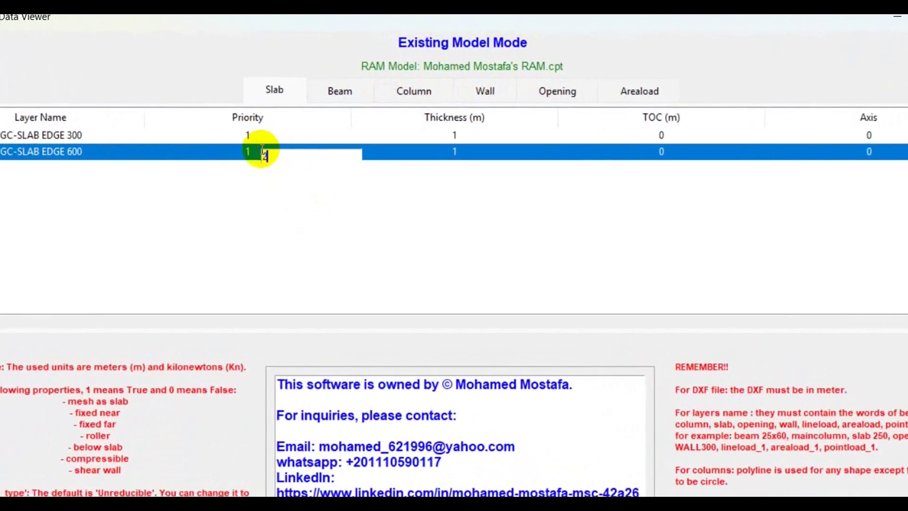
{"action": "type", "text": "2"}
{"action": "key", "text": "Return"}
- Set slab thicknesses to 0.3 for GC-SLAB EDGE 300 and 0.6 for GC-SLAB EDGE 600
{"action": "left_click", "coordinate": [485, 137]}
{"action": "left_click", "coordinate": [487, 142]}
{"action": "type", "text": "0.3"}
{"action": "key", "text": "Return"}
{"action": "left_click", "coordinate": [486, 152]}
{"action": "left_click", "coordinate": [484, 154]}
{"action": "type", "text": "0.6"}
{"action": "key", "text": "Return"}
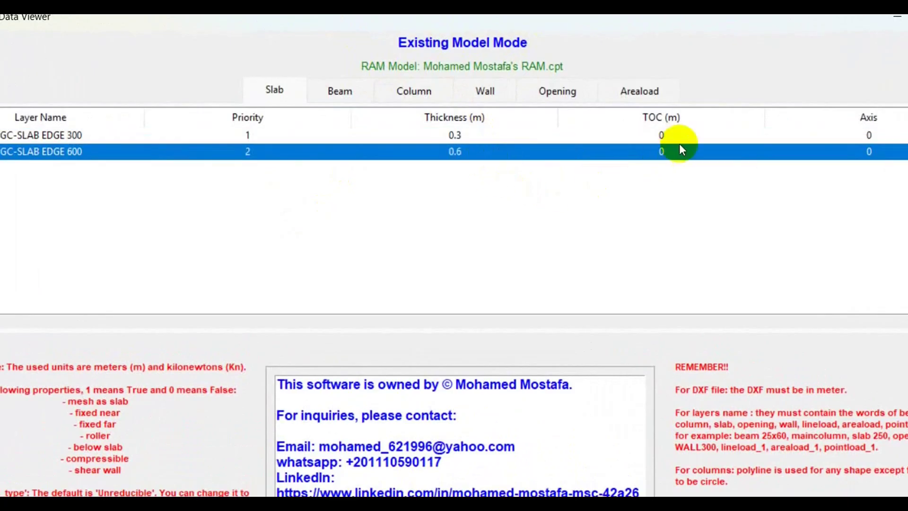
- Give BEAMS 250x800 a 0.25 m width, 0.8 m thickness and priority 2
{"action": "left_click", "coordinate": [358, 95]}
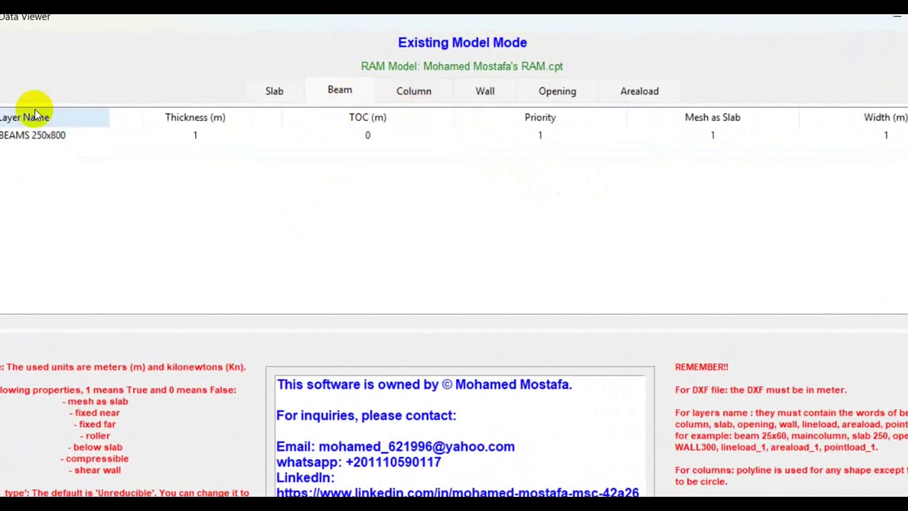
{"action": "left_click", "coordinate": [862, 137]}
{"action": "left_click", "coordinate": [864, 137]}
{"action": "type", "text": "0.25"}
{"action": "key", "text": "Return"}
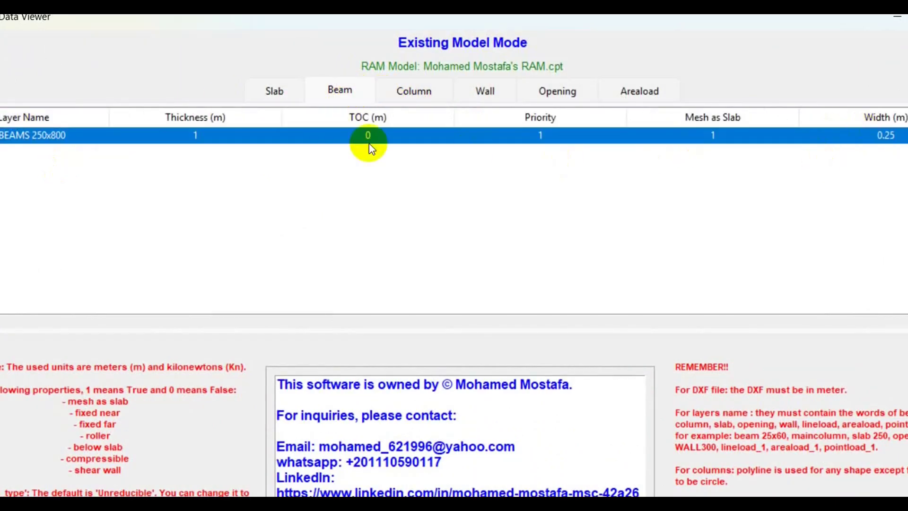
{"action": "left_click", "coordinate": [226, 139]}
{"action": "type", "text": "0.8"}
{"action": "key", "text": "Return"}
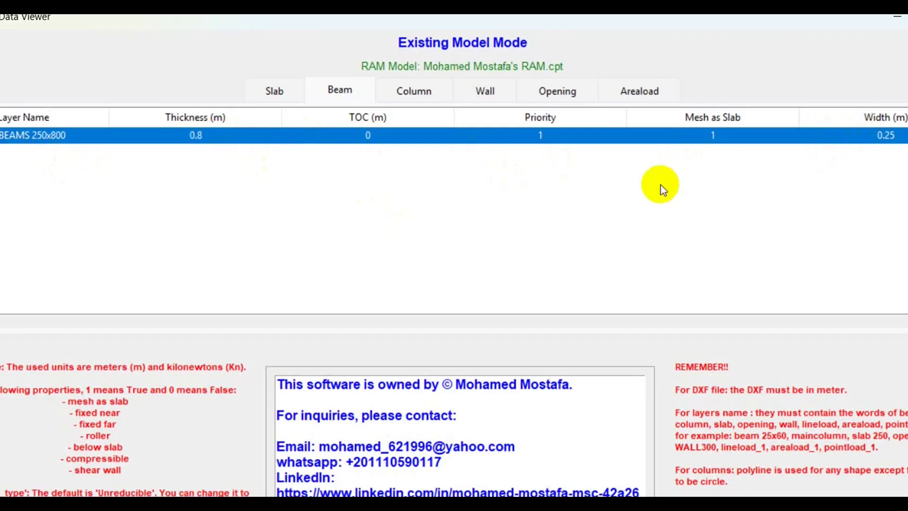
{"action": "left_click", "coordinate": [572, 138]}
{"action": "type", "text": "2"}
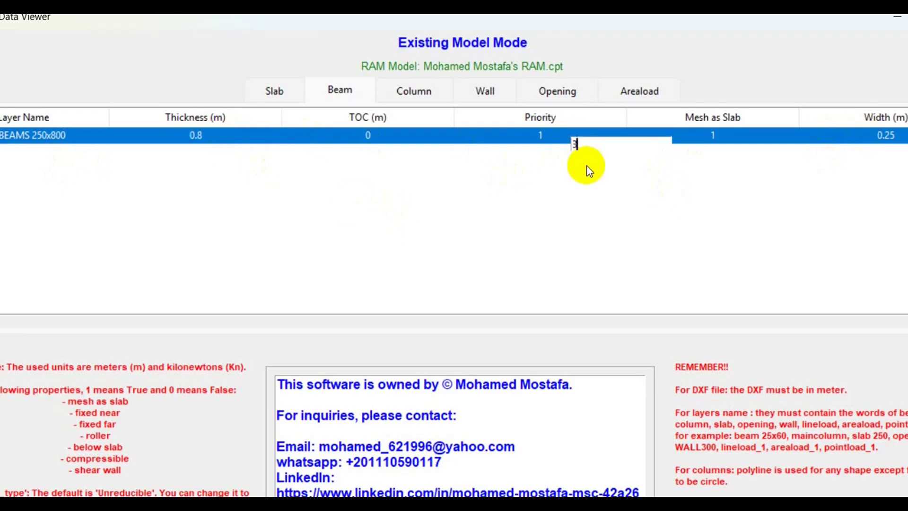
{"action": "left_click", "coordinate": [412, 90]}
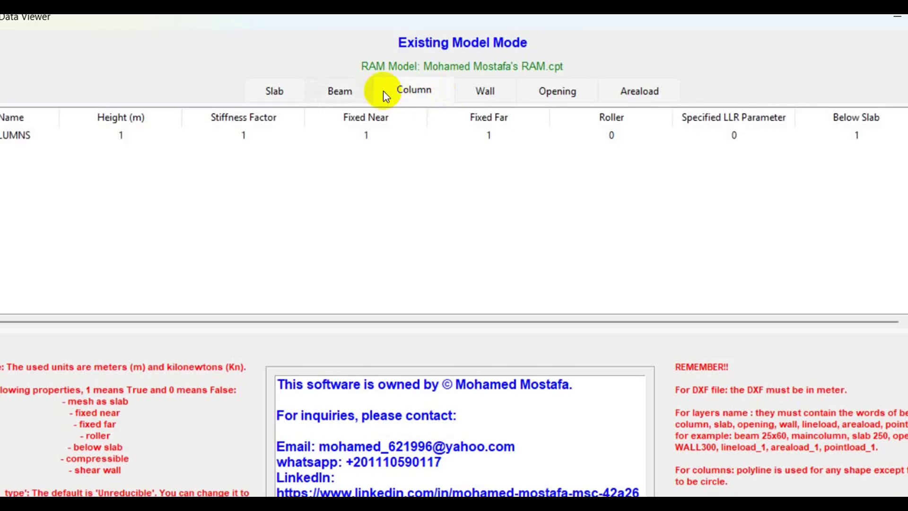
- Set the column height and give WALL 300 a 4 m height and 0.3 m thickness
{"action": "left_click", "coordinate": [144, 135]}
{"action": "left_click", "coordinate": [146, 135]}
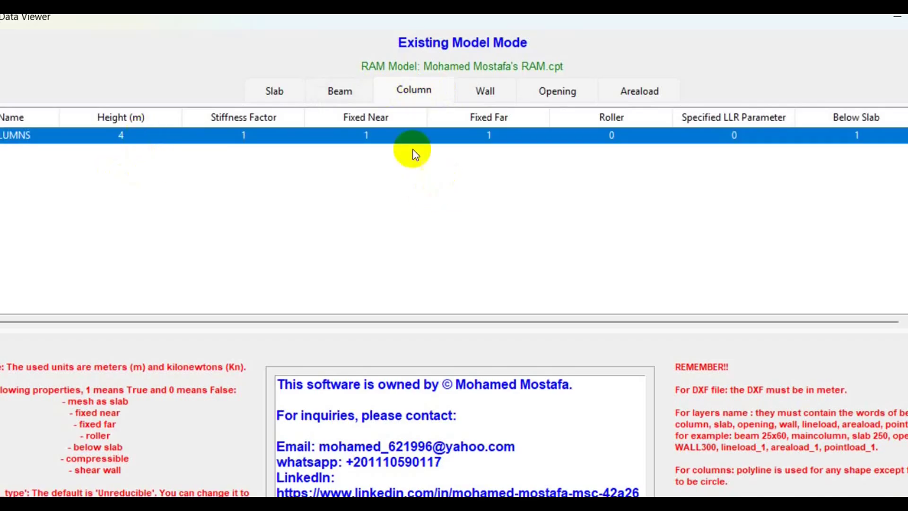
{"action": "left_click", "coordinate": [483, 94]}
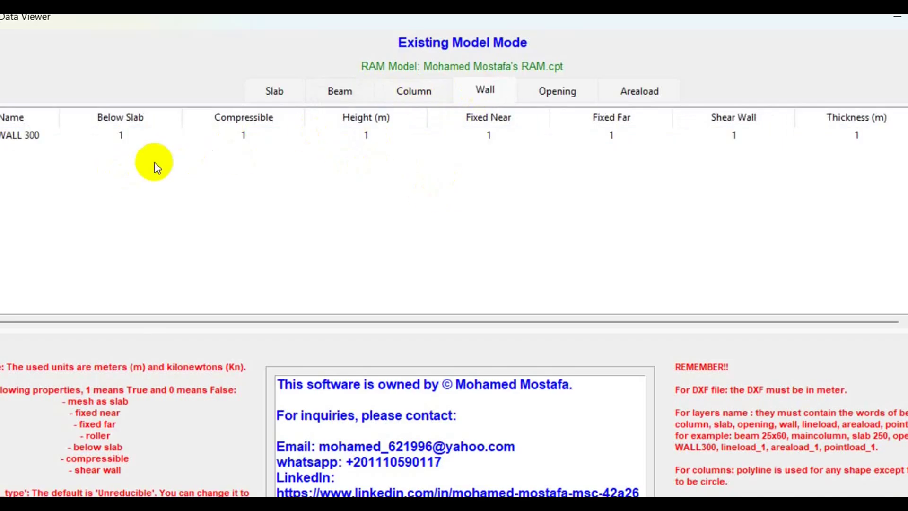
{"action": "double_click", "coordinate": [391, 135]}
{"action": "type", "text": "4"}
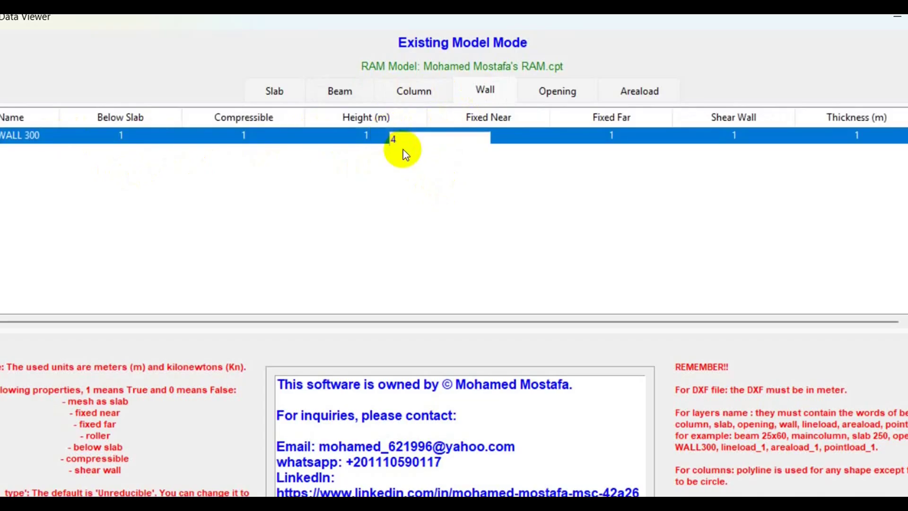
{"action": "left_click", "coordinate": [886, 140]}
{"action": "type", "text": "0.3"}
- Edit the GC-AREALOAD dead and live values, setting a 0,0,2.5,0,0 live load
{"action": "left_click", "coordinate": [556, 92]}
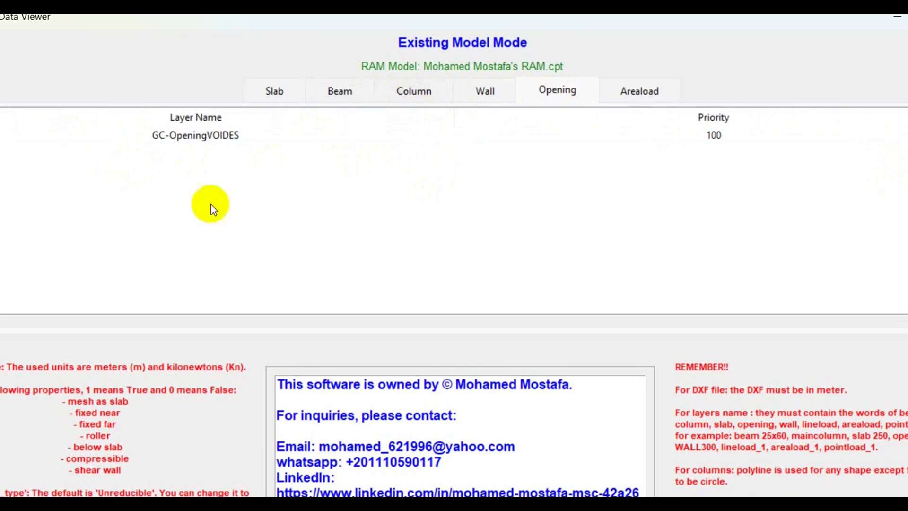
{"action": "left_click", "coordinate": [654, 91]}
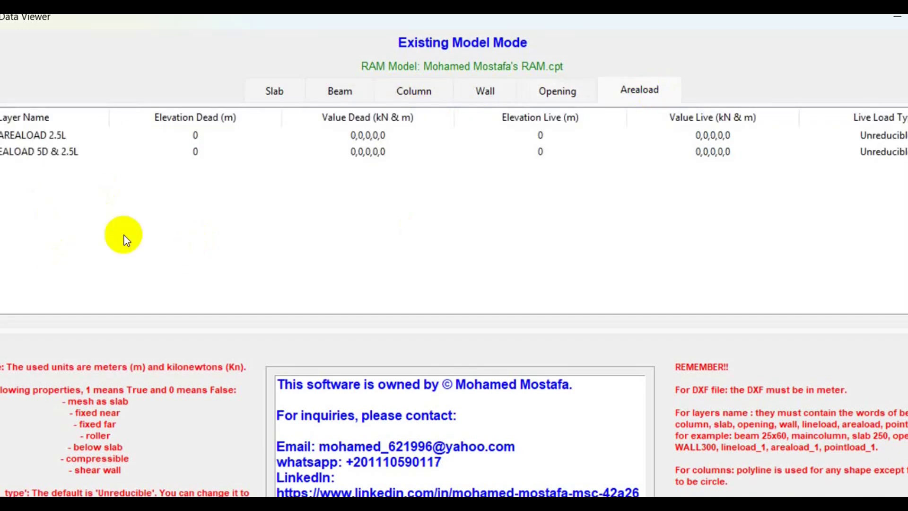
{"action": "left_click", "coordinate": [361, 141]}
{"action": "left_click", "coordinate": [360, 141]}
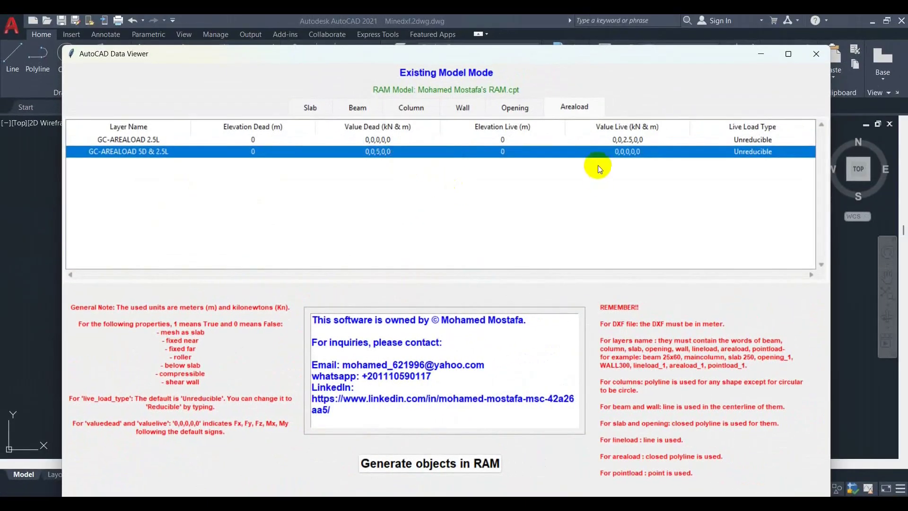
{"action": "left_click", "coordinate": [627, 152]}
{"action": "left_click", "coordinate": [639, 155]}
{"action": "type", "text": "2.5"}
{"action": "key", "text": "Return"}
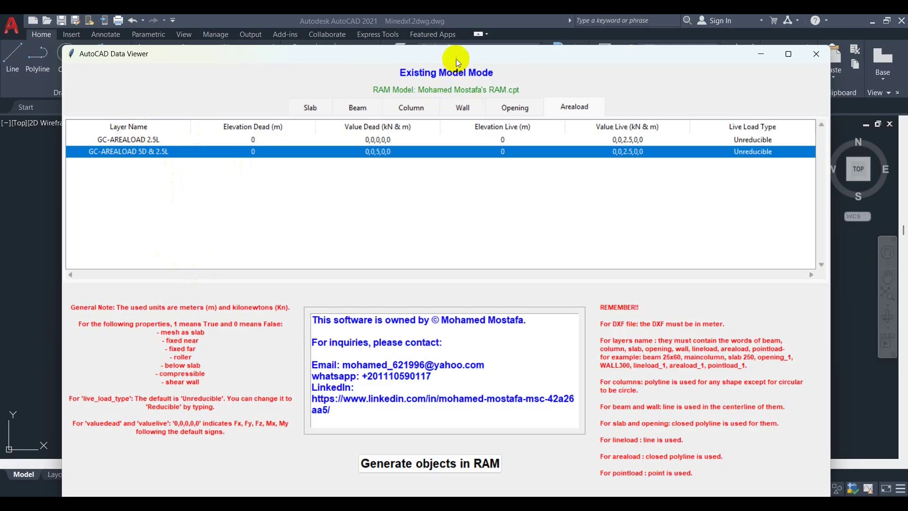
- Generate the layer objects into the RAM model and dismiss the success message
{"action": "left_click_drag", "start_coordinate": [456, 57], "coordinate": [449, 40]}
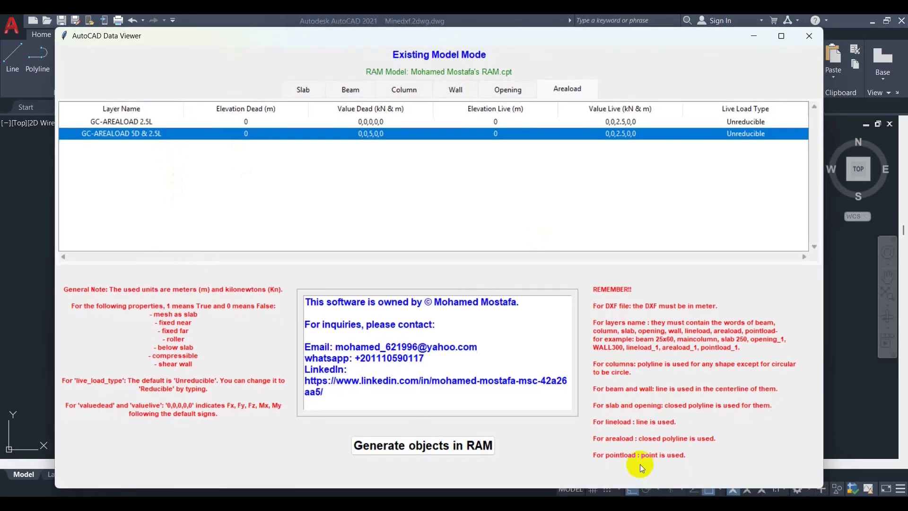
{"action": "left_click", "coordinate": [442, 450]}
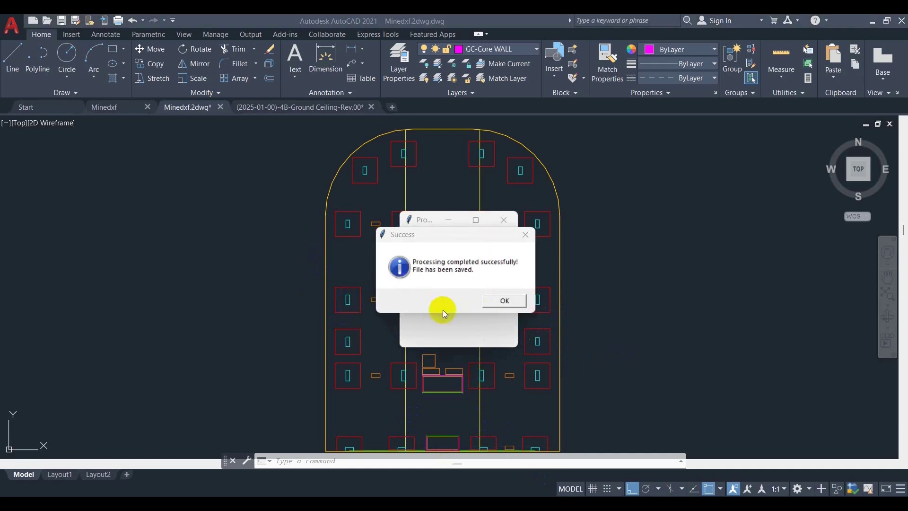
{"action": "left_click", "coordinate": [502, 302]}
- Open the output folder and select the generated RAM Concept .cpt model file
{"action": "left_click", "coordinate": [430, 300]}
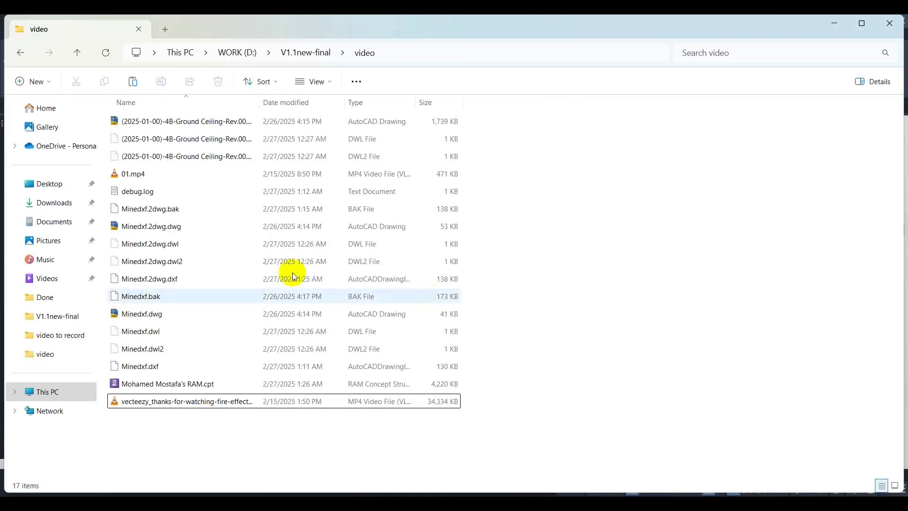
{"action": "left_click", "coordinate": [144, 390]}
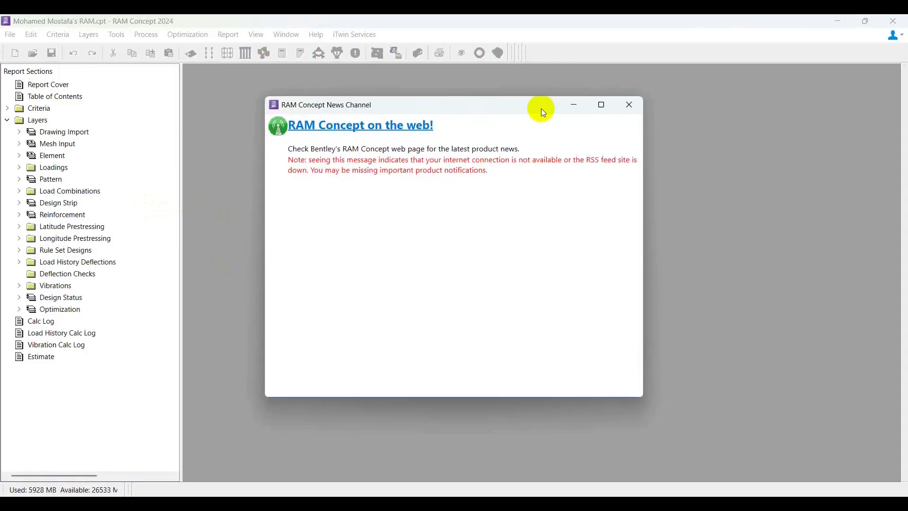
- Close the news window and show the Criteria Materials tables
{"action": "left_click", "coordinate": [630, 105]}
{"action": "left_click", "coordinate": [8, 109]}
{"action": "left_click", "coordinate": [50, 145]}
{"action": "scroll", "coordinate": [350, 175], "scroll_direction": "down", "scroll_amount": 1}
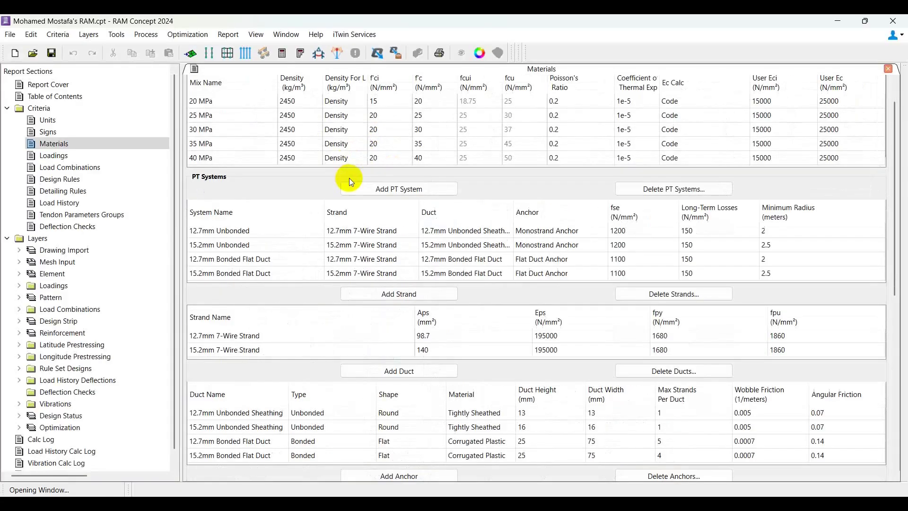
- Open the Mesh Input Standard Plan and shift the slab view
{"action": "left_click", "coordinate": [19, 262]}
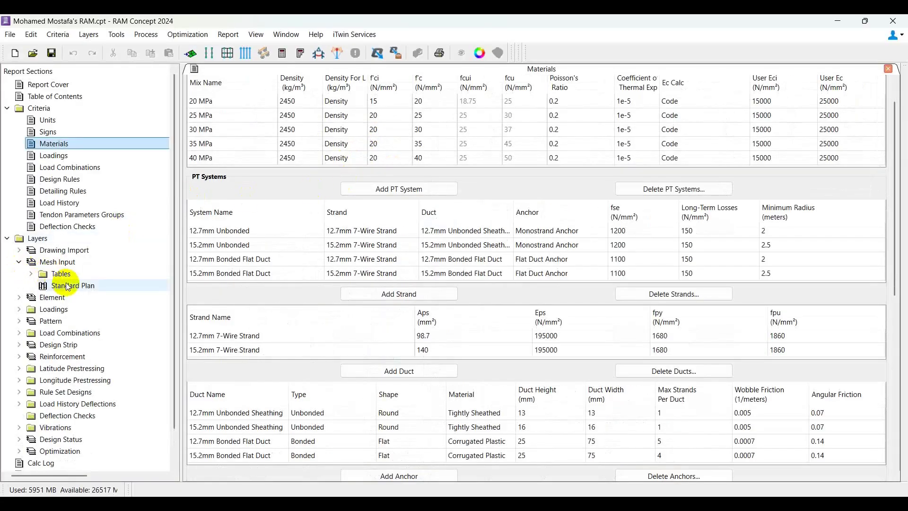
{"action": "left_click", "coordinate": [70, 287]}
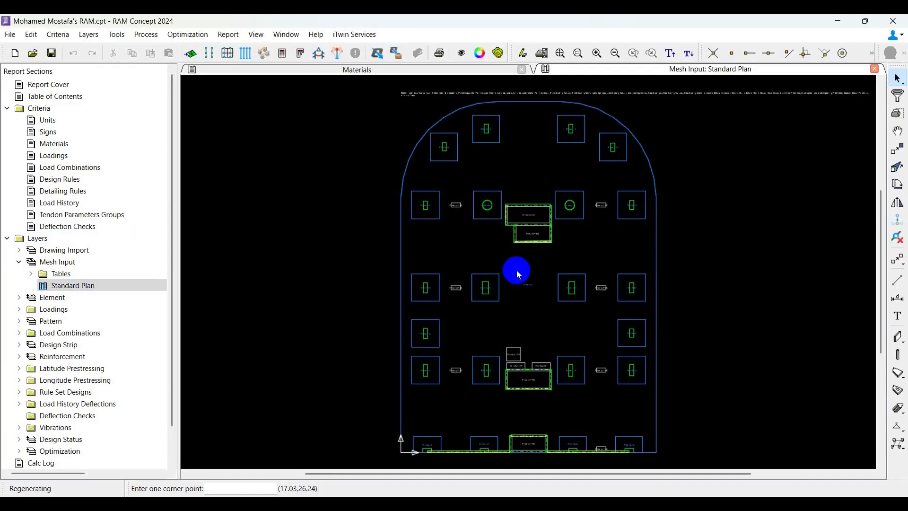
{"action": "middle_click_drag", "start_coordinate": [552, 260], "coordinate": [502, 253]}
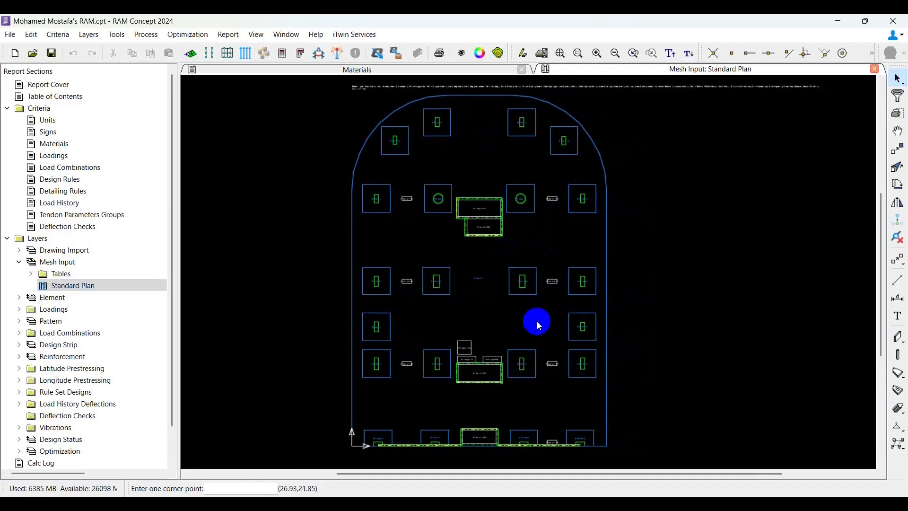
{"action": "middle_click_drag", "start_coordinate": [517, 291], "coordinate": [492, 308]}
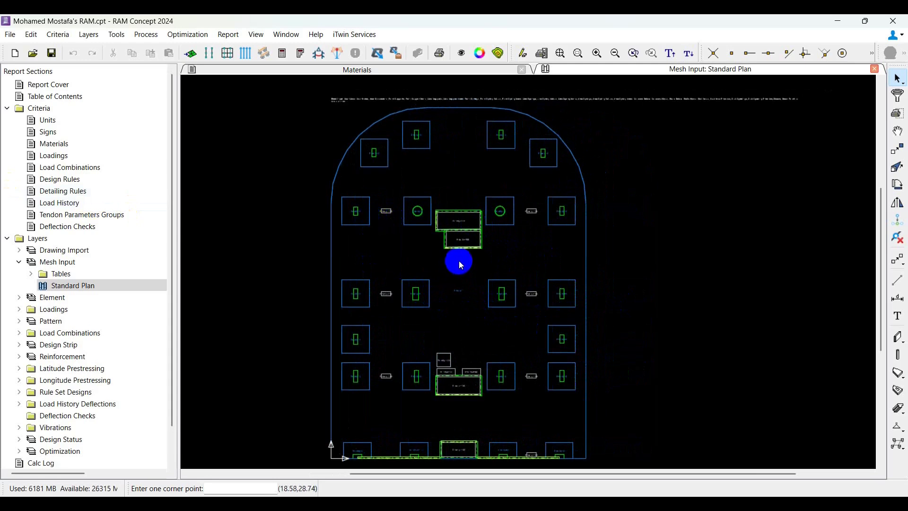
- Check the slab's properties (40 MPa concrete, 300 mm), then return to the Materials tables
{"action": "left_click", "coordinate": [457, 183]}
{"action": "right_click", "coordinate": [460, 186]}
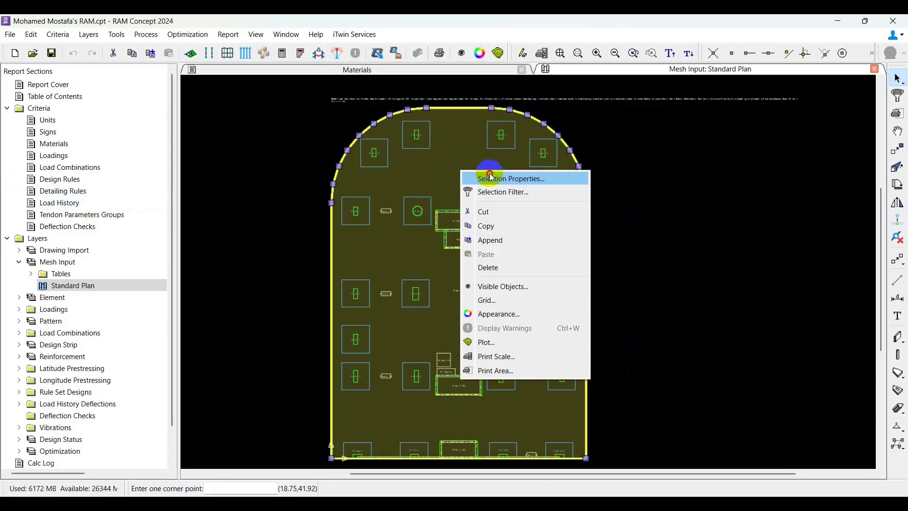
{"action": "left_click", "coordinate": [487, 177]}
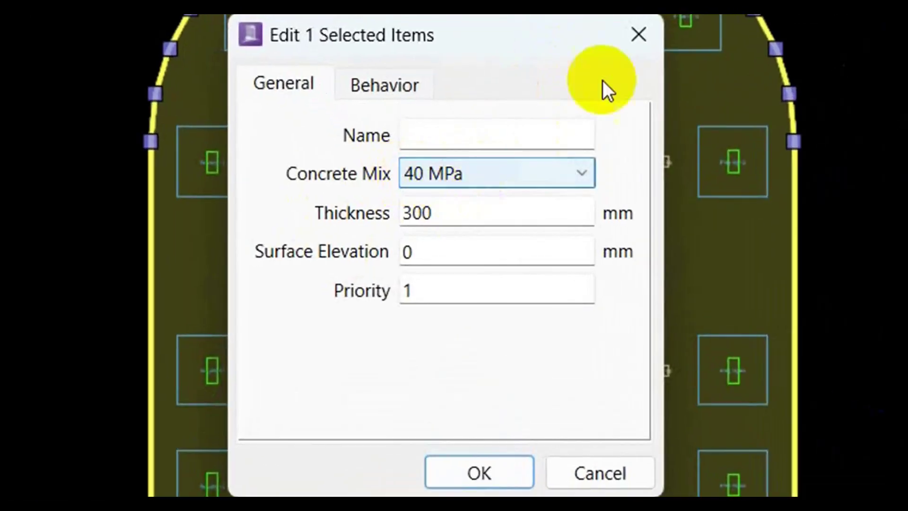
{"action": "left_click", "coordinate": [616, 59]}
{"action": "left_click", "coordinate": [94, 140]}
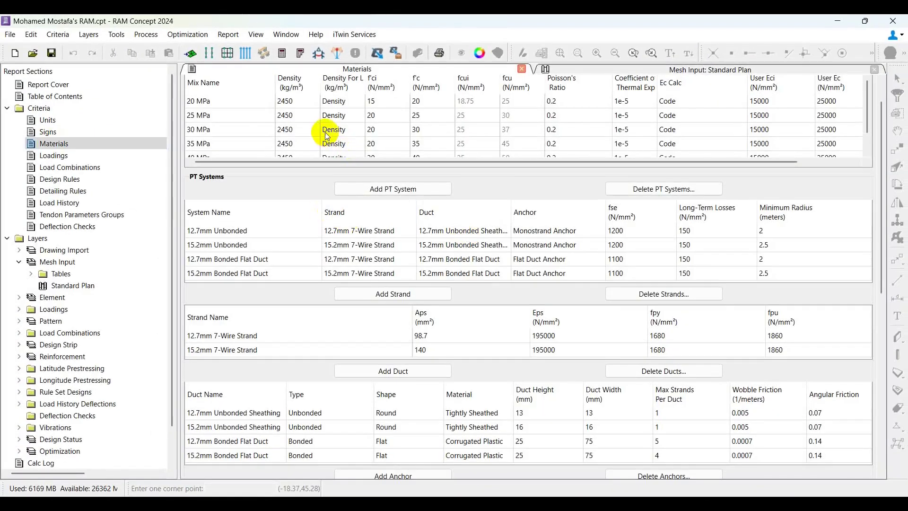
- Expand the Loadings and Element layers and show the Element Standard Plan's finite-element mesh
{"action": "scroll", "coordinate": [325, 131], "scroll_direction": "down", "scroll_amount": 4}
{"action": "scroll", "coordinate": [304, 115], "scroll_direction": "up", "scroll_amount": 5}
{"action": "scroll", "coordinate": [270, 143], "scroll_direction": "down", "scroll_amount": 1}
{"action": "scroll", "coordinate": [231, 156], "scroll_direction": "up", "scroll_amount": 1}
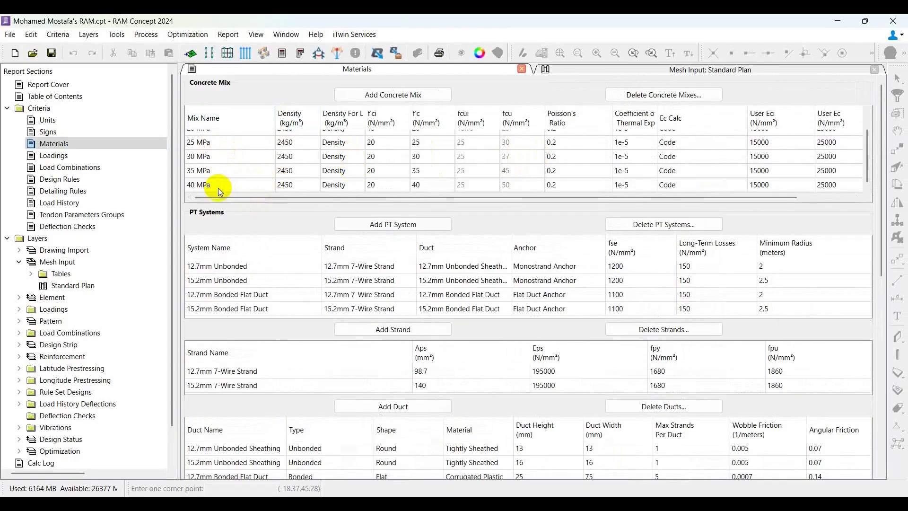
{"action": "left_click", "coordinate": [58, 289]}
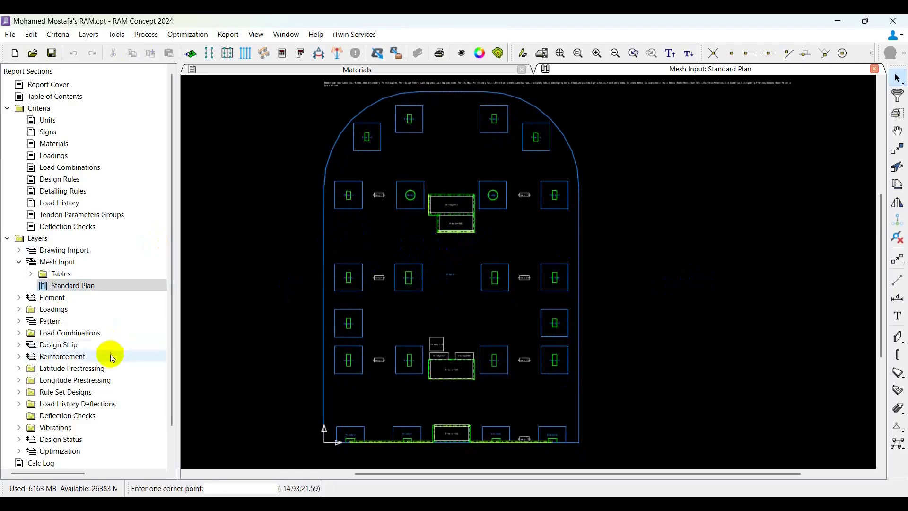
{"action": "left_click", "coordinate": [19, 309]}
{"action": "left_click", "coordinate": [19, 297]}
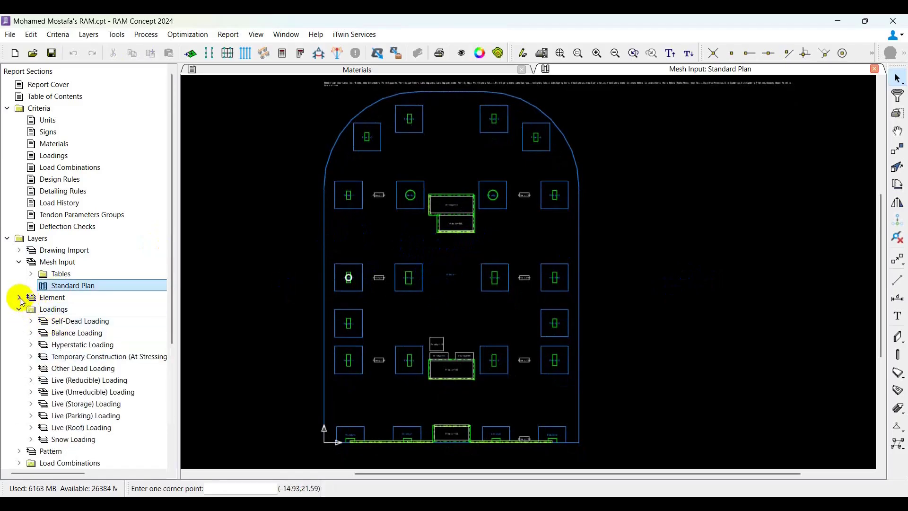
{"action": "left_click", "coordinate": [71, 321]}
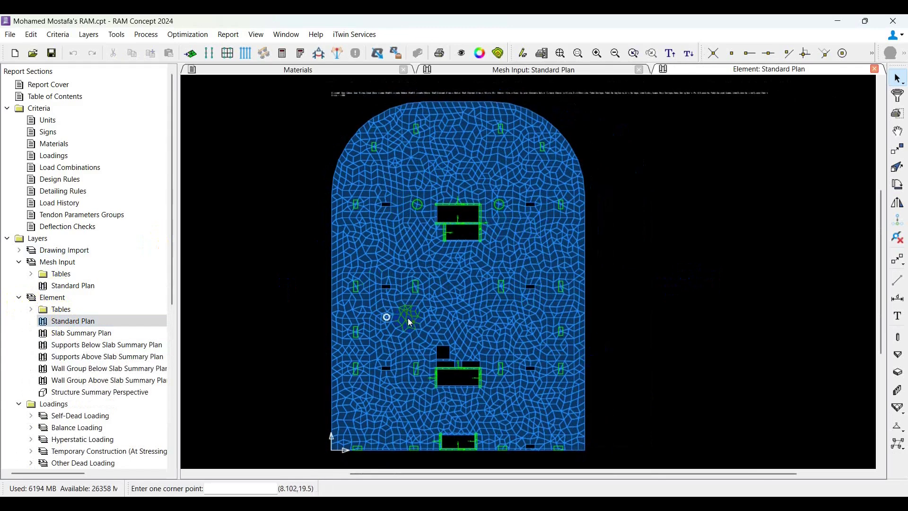
- Expand Other Dead Loading and show its All Loads Plan
{"action": "scroll", "coordinate": [437, 325], "scroll_direction": "up", "scroll_amount": 1}
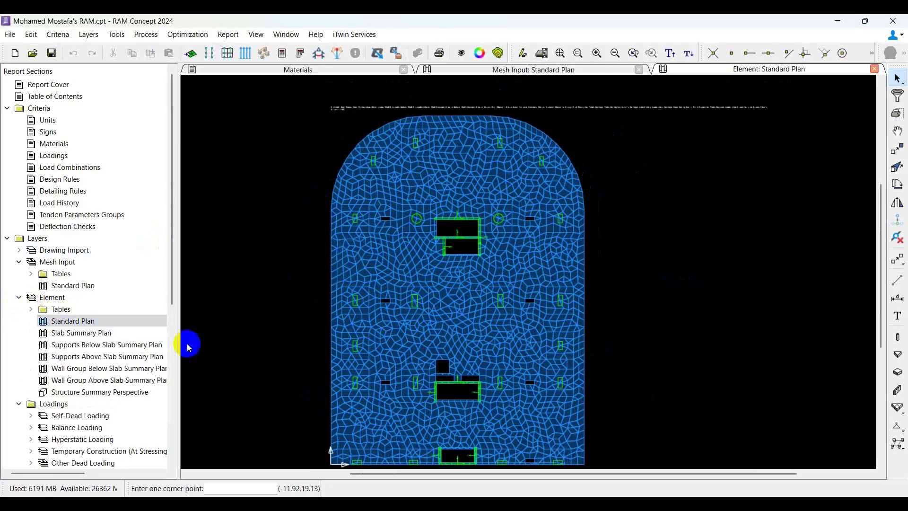
{"action": "scroll", "coordinate": [88, 315], "scroll_direction": "down", "scroll_amount": 1}
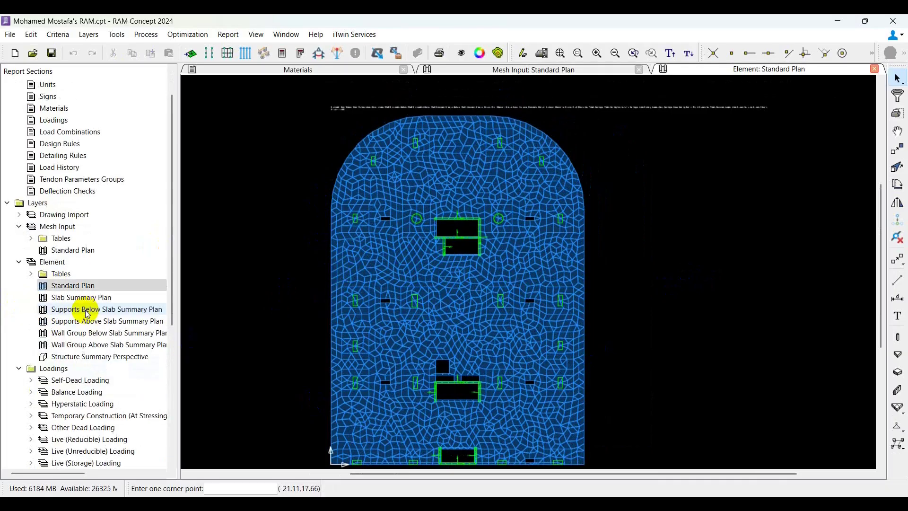
{"action": "scroll", "coordinate": [41, 392], "scroll_direction": "down", "scroll_amount": 3}
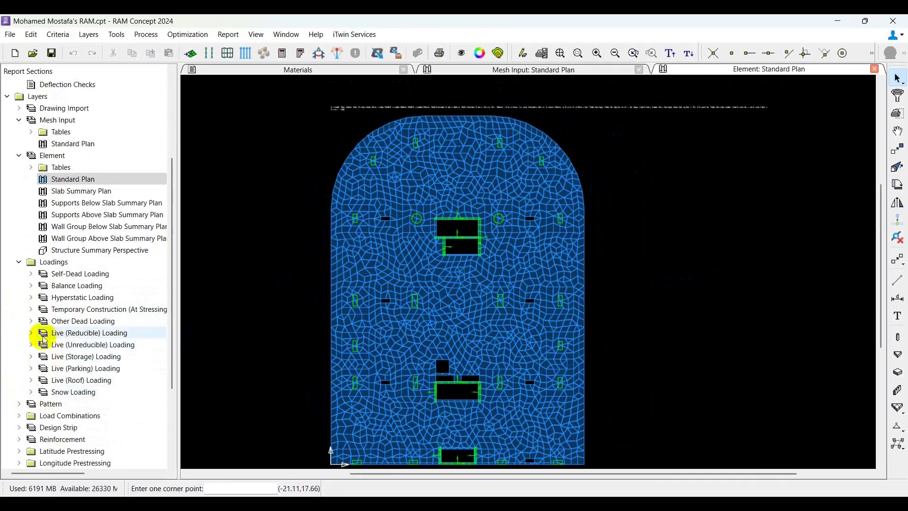
{"action": "left_click", "coordinate": [31, 321]}
{"action": "double_click", "coordinate": [67, 345]}
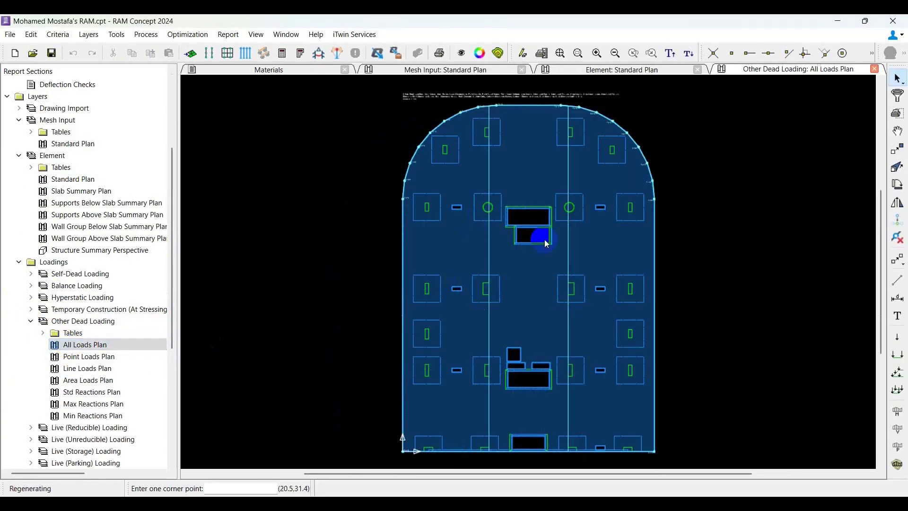
- Inspect the slab loads by selecting areas, then save the model and close RAM Concept
{"action": "left_click", "coordinate": [538, 182]}
{"action": "left_click", "coordinate": [625, 192]}
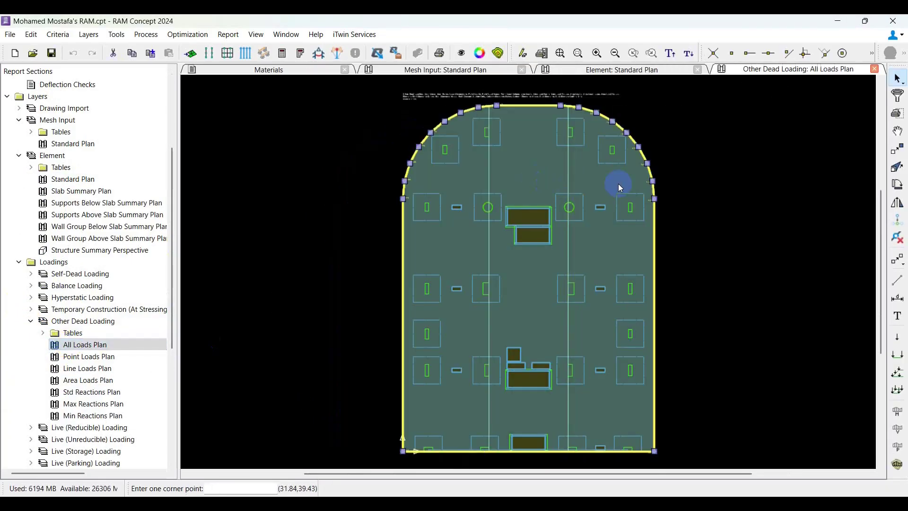
{"action": "left_click", "coordinate": [712, 172]}
{"action": "left_click", "coordinate": [421, 211]}
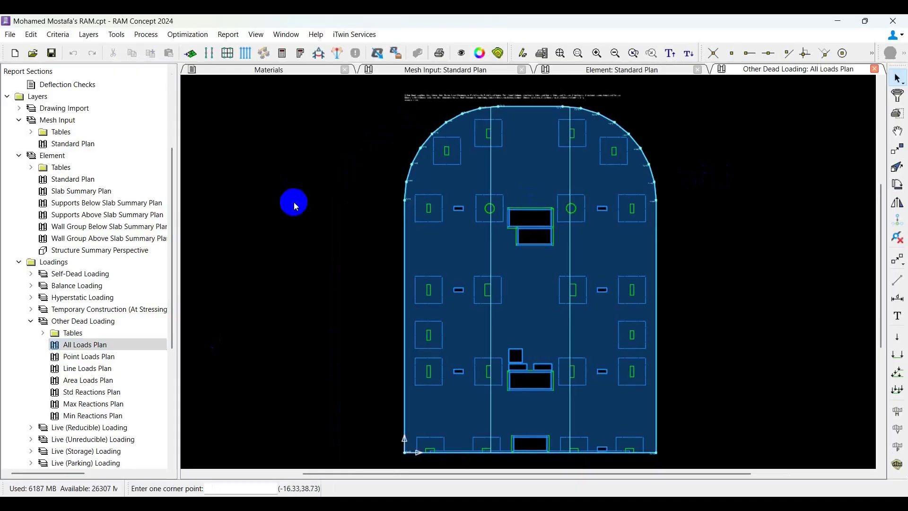
{"action": "left_click", "coordinate": [51, 53]}
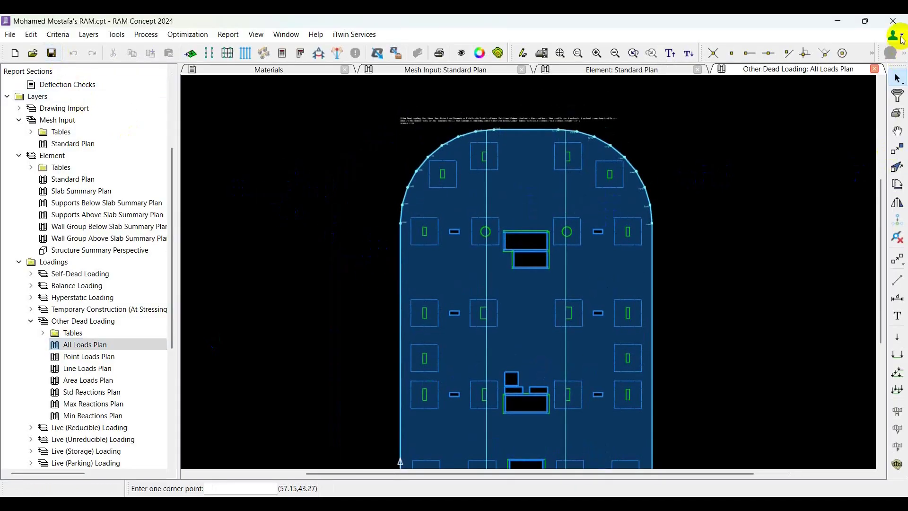
{"action": "left_click", "coordinate": [892, 21]}
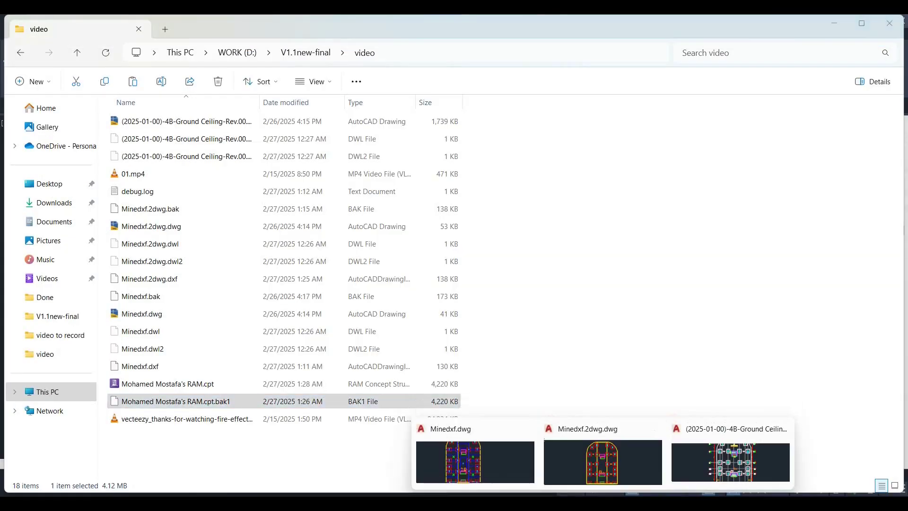
- Bring AutoCAD forward, switch to the Minedxf drawing and inspect a point load marker
{"action": "left_click", "coordinate": [729, 452]}
{"action": "left_click", "coordinate": [116, 108]}
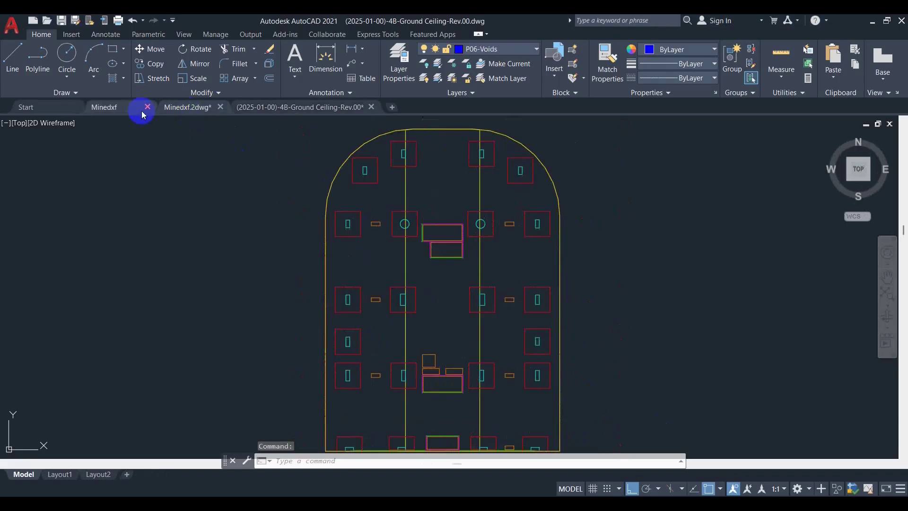
{"action": "scroll", "coordinate": [439, 203], "scroll_direction": "up", "scroll_amount": 2}
{"action": "left_click", "coordinate": [455, 252]}
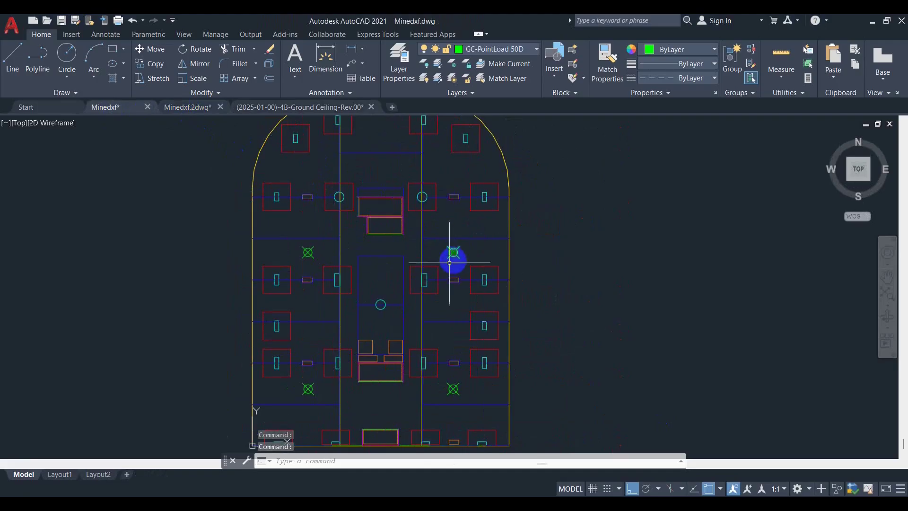
{"action": "key", "text": "Escape"}
{"action": "key", "text": "Escape"}
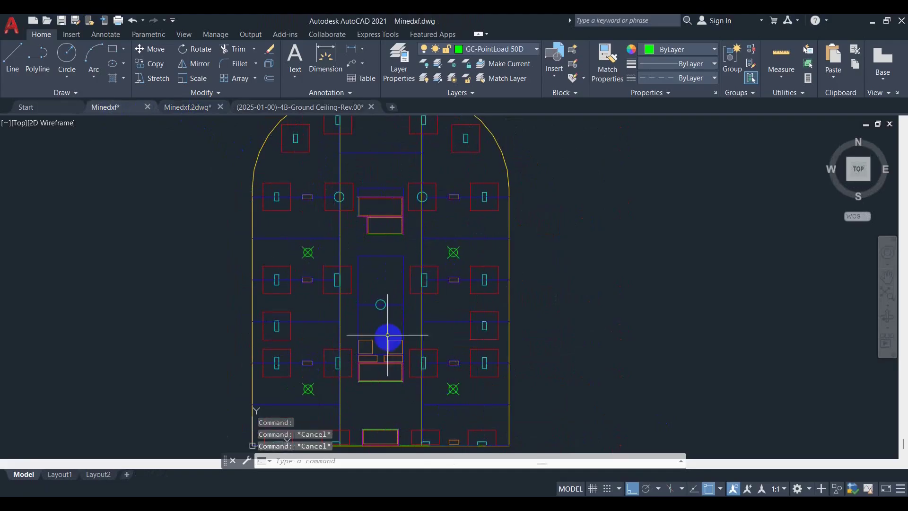
- Inspect the blue line load lines, then choose Existing Model in the generation tool
{"action": "left_click", "coordinate": [382, 320]}
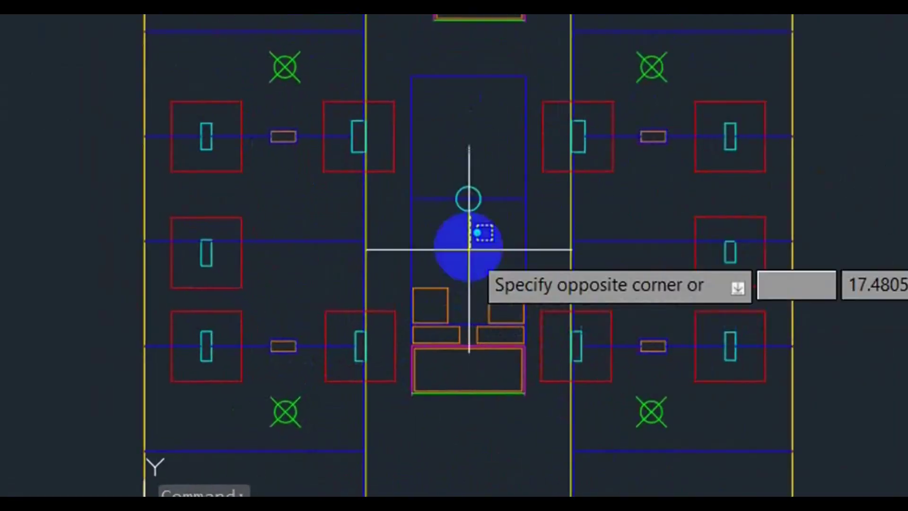
{"action": "left_click", "coordinate": [466, 204]}
{"action": "middle_click_drag", "start_coordinate": [498, 265], "coordinate": [521, 178]}
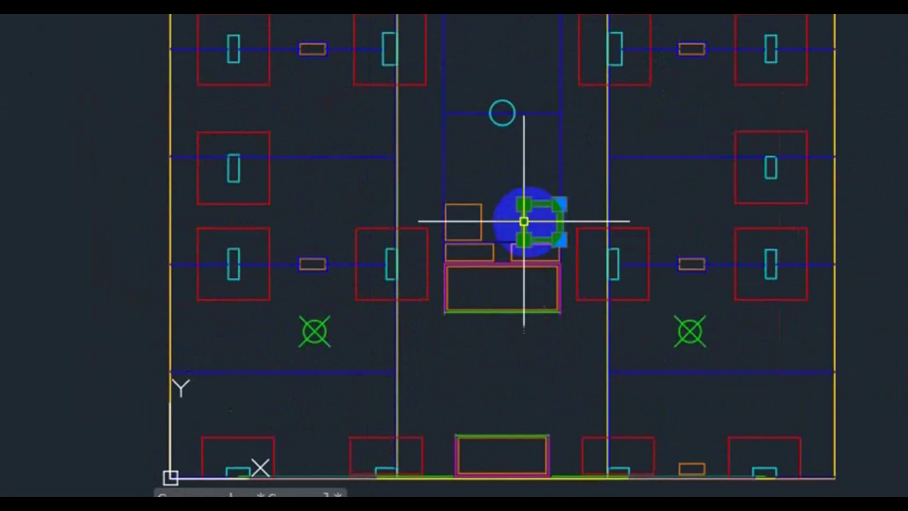
{"action": "left_click", "coordinate": [652, 159]}
{"action": "middle_click_drag", "start_coordinate": [473, 21], "coordinate": [499, 101]}
{"action": "key", "text": "Escape"}
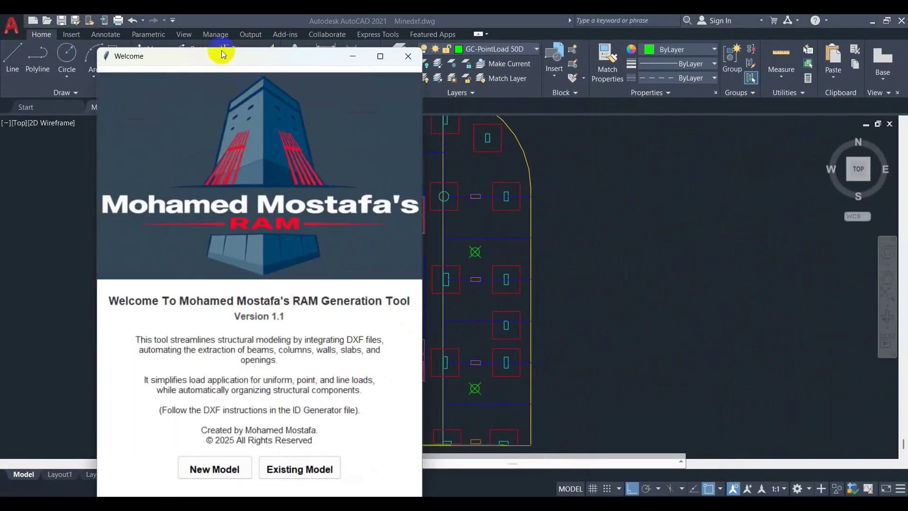
{"action": "left_click_drag", "start_coordinate": [221, 53], "coordinate": [198, 31]}
{"action": "left_click", "coordinate": [280, 442]}
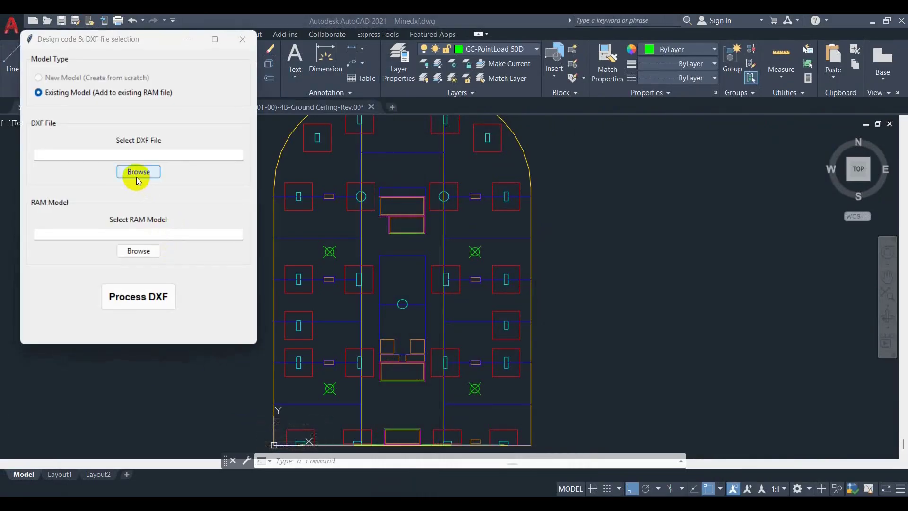
- Select Minedxf.dxf as the DXF file to import
{"action": "left_click", "coordinate": [139, 171]}
{"action": "double_click", "coordinate": [156, 160]}
{"action": "left_click", "coordinate": [363, 230]}
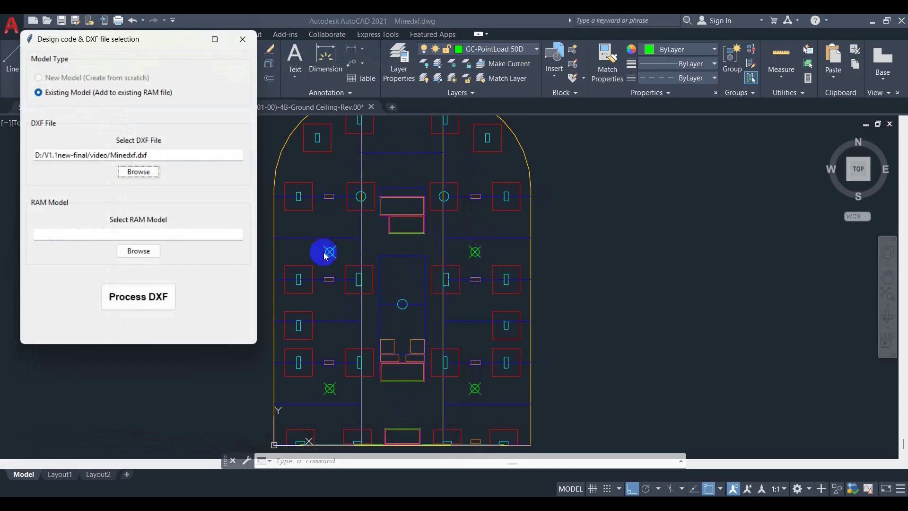
{"action": "left_click", "coordinate": [383, 267]}
{"action": "scroll", "coordinate": [334, 255], "scroll_direction": "down", "scroll_amount": 1}
{"action": "scroll", "coordinate": [377, 255], "scroll_direction": "up", "scroll_amount": 1}
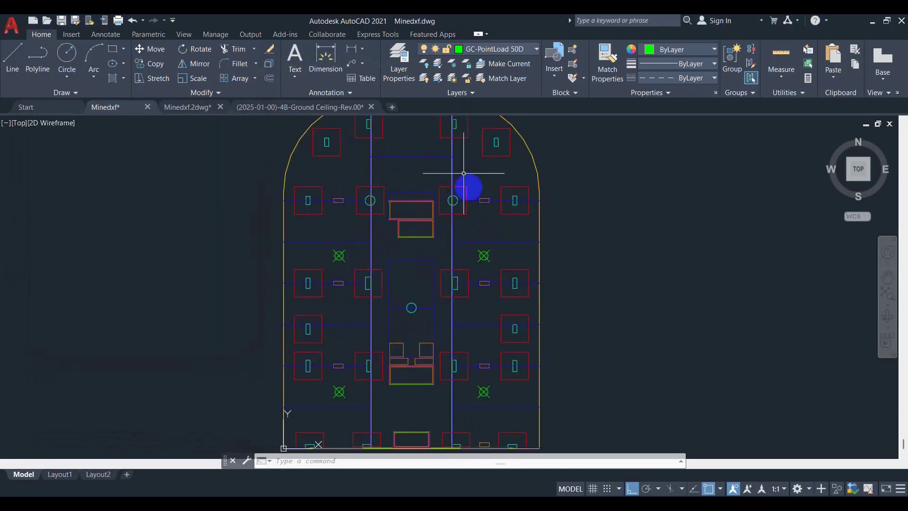
{"action": "middle_click_drag", "start_coordinate": [346, 261], "coordinate": [349, 256]}
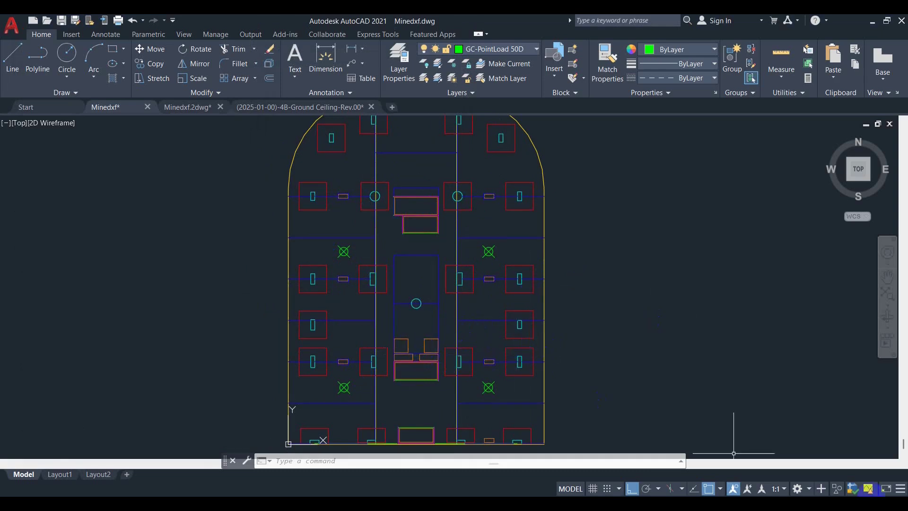
- Choose the existing RAM Concept .cpt model and process the DXF into the Data Viewer
{"action": "mouse_move", "coordinate": [681, 507]}
{"action": "left_click", "coordinate": [681, 449]}
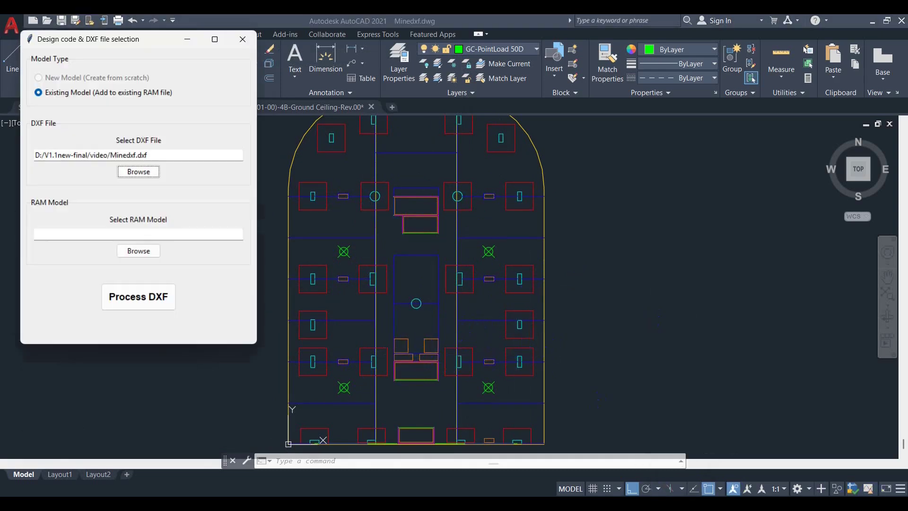
{"action": "left_click", "coordinate": [141, 251]}
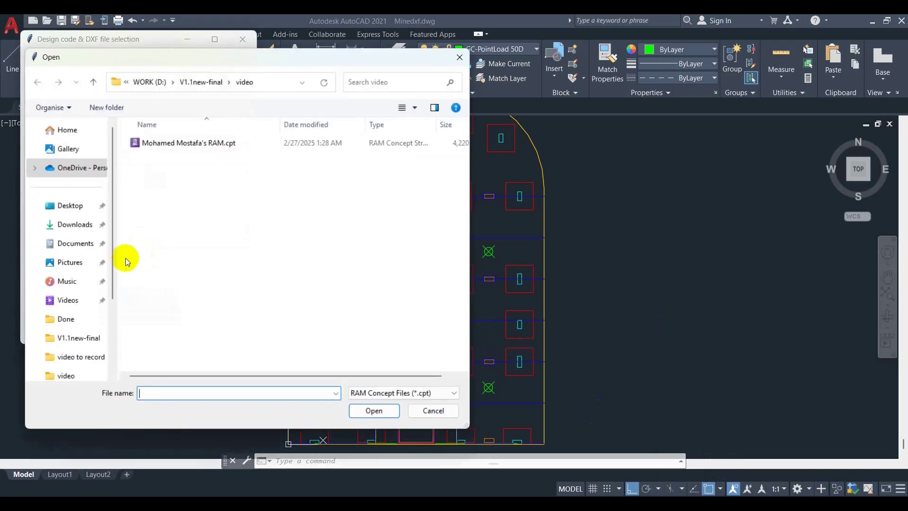
{"action": "double_click", "coordinate": [174, 144]}
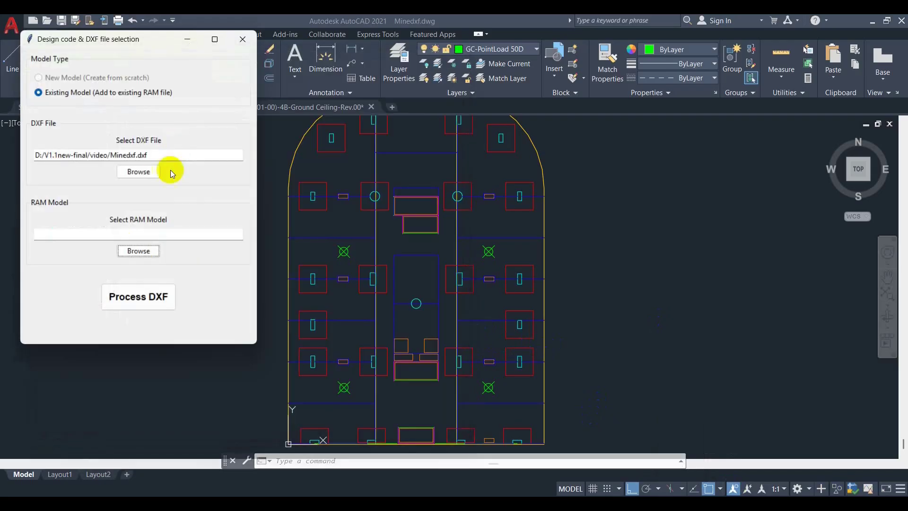
{"action": "left_click", "coordinate": [132, 298]}
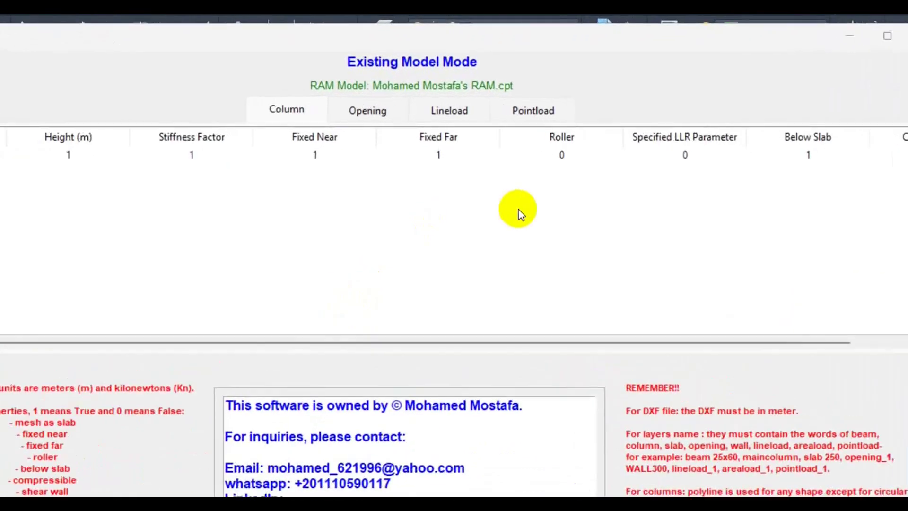
- Review the column, opening, line load and point load layer data tabs
{"action": "left_click", "coordinate": [469, 113]}
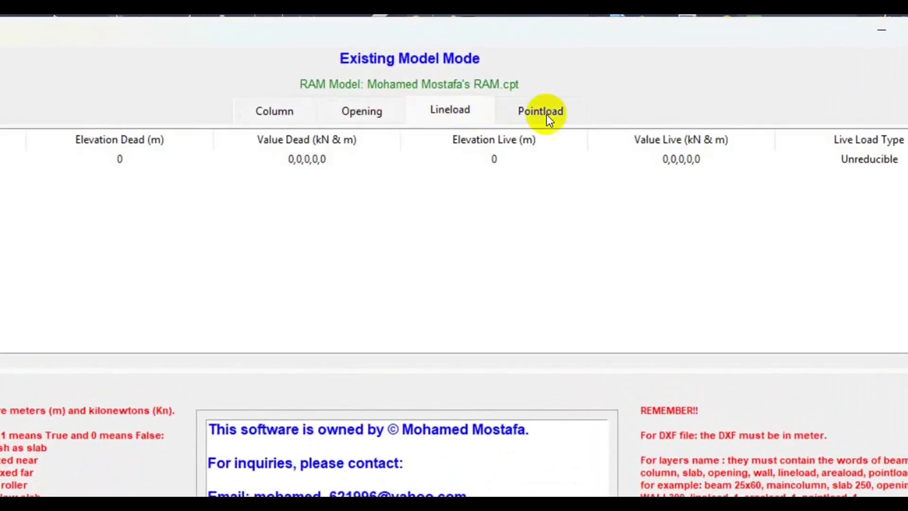
{"action": "left_click", "coordinate": [312, 110]}
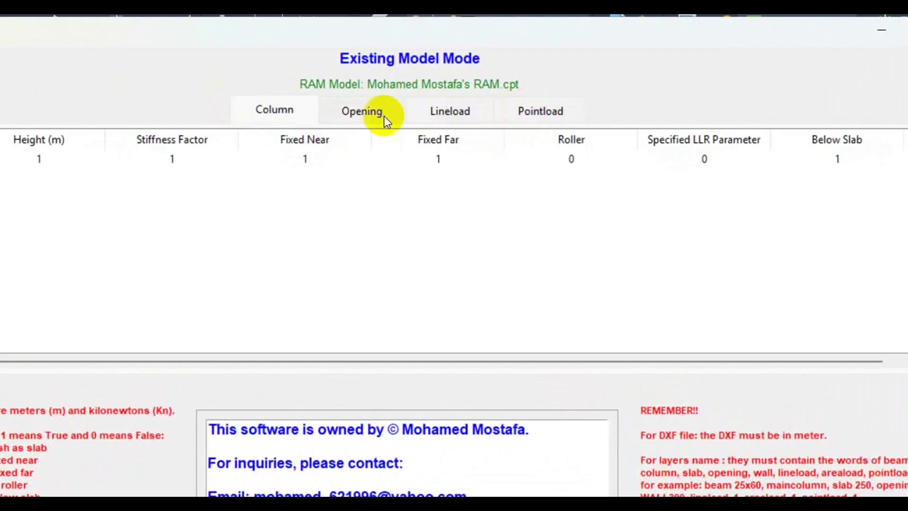
{"action": "left_click", "coordinate": [379, 112]}
{"action": "left_click", "coordinate": [454, 111]}
{"action": "left_click", "coordinate": [529, 111]}
{"action": "left_click", "coordinate": [291, 109]}
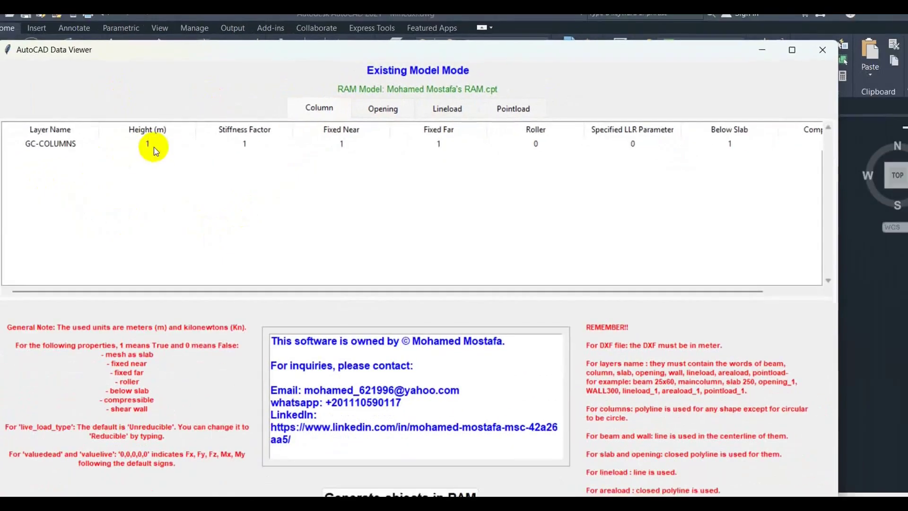
{"action": "double_click", "coordinate": [52, 167]}
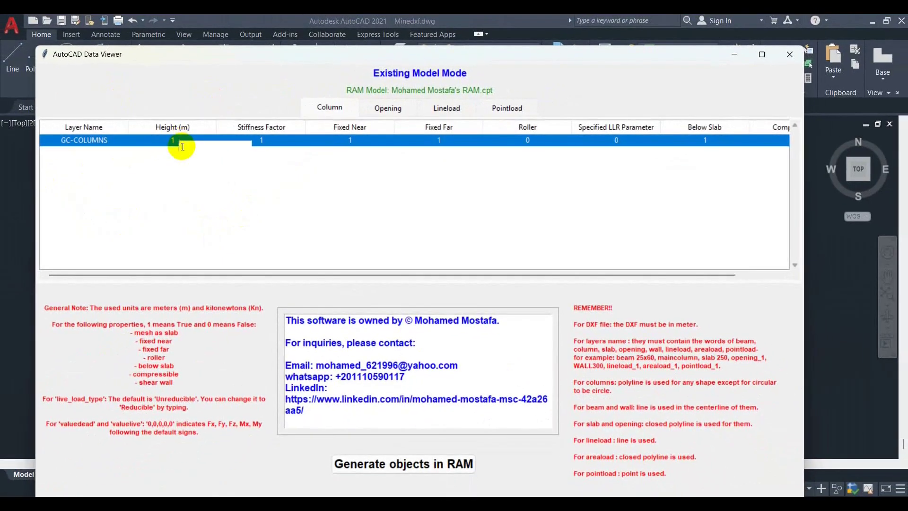
{"action": "left_click", "coordinate": [381, 111]}
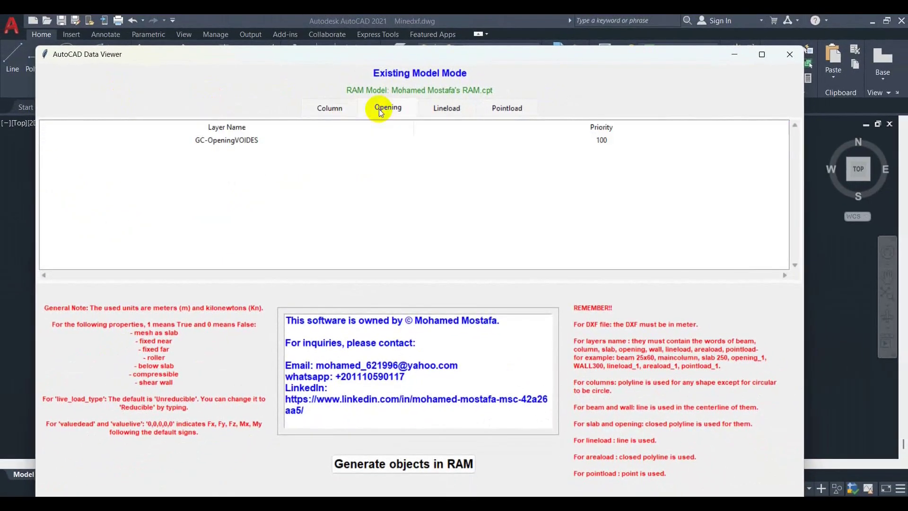
{"action": "left_click", "coordinate": [456, 108]}
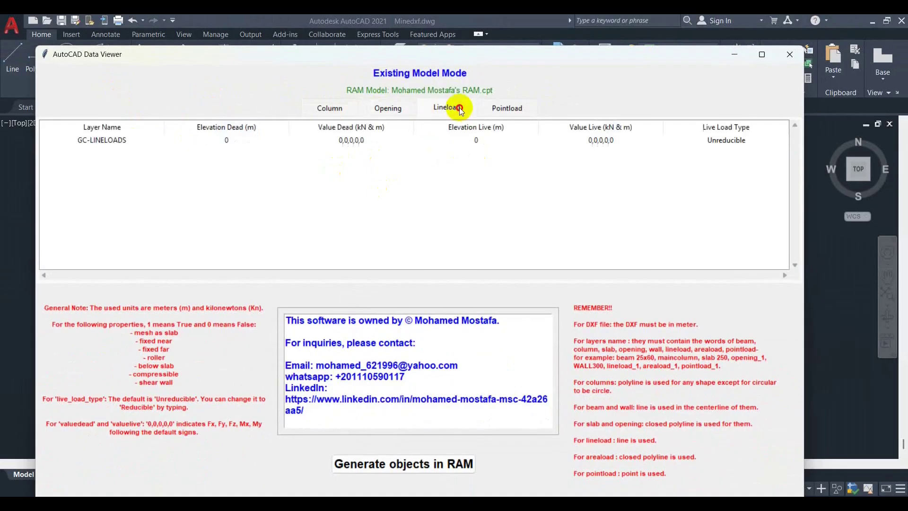
- Enter 100 as the GC-LINEOADS dead load value
{"action": "double_click", "coordinate": [348, 142]}
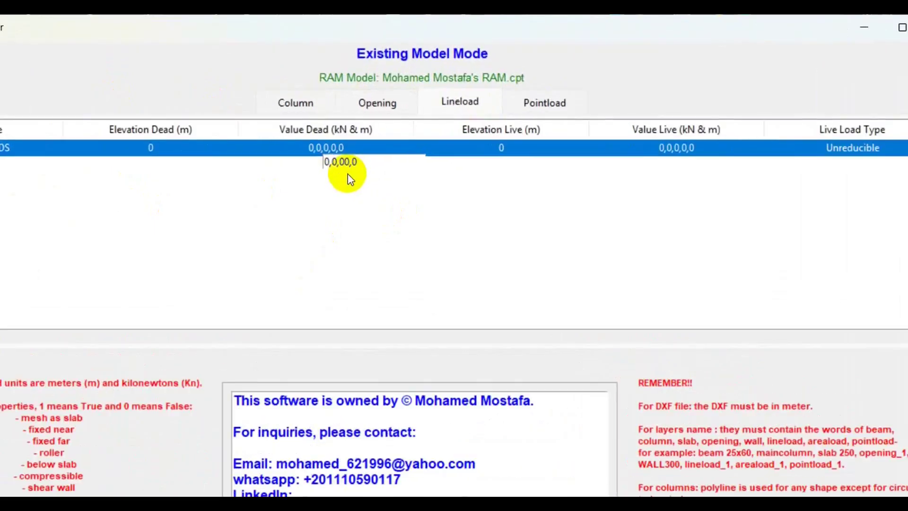
{"action": "type", "text": "100"}
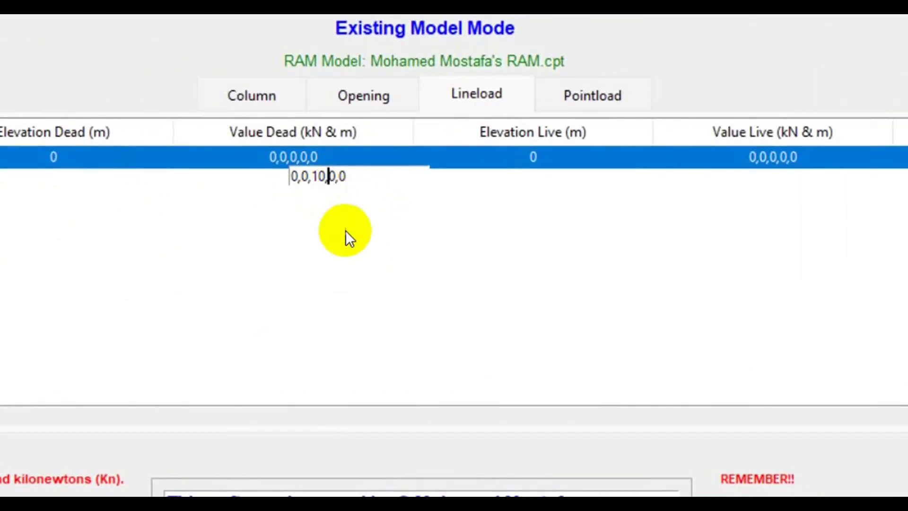
{"action": "key", "text": "Return"}
- Give the GC-PointLoad 50D layer a dead load of 0,0,50,0,0
{"action": "left_click", "coordinate": [552, 96]}
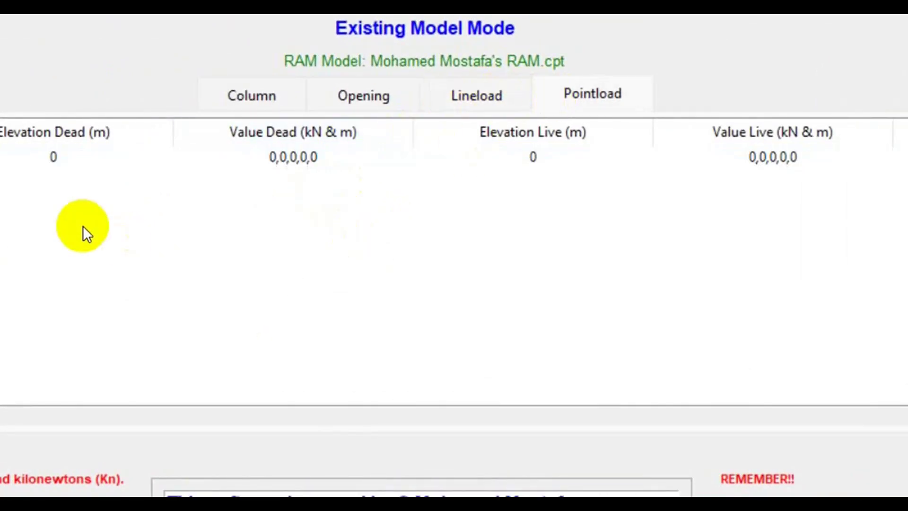
{"action": "left_click", "coordinate": [282, 158]}
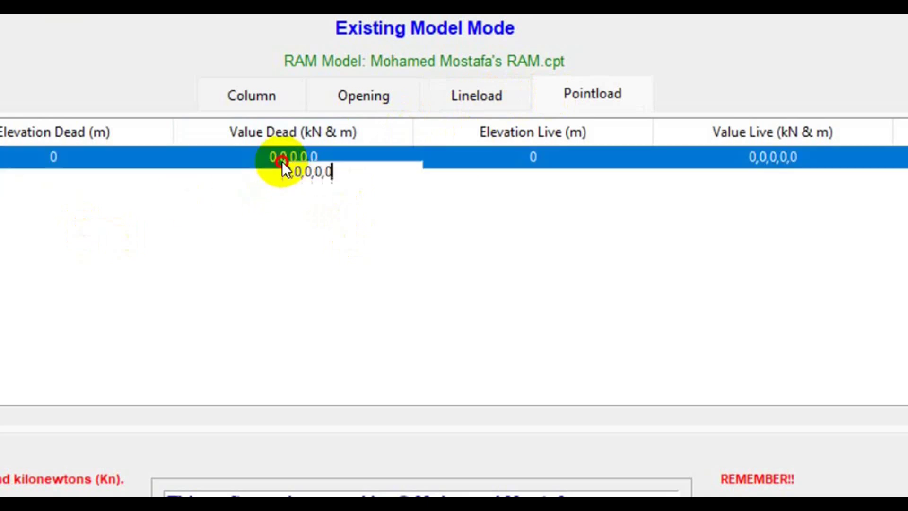
{"action": "left_click", "coordinate": [288, 159]}
{"action": "left_click", "coordinate": [313, 172]}
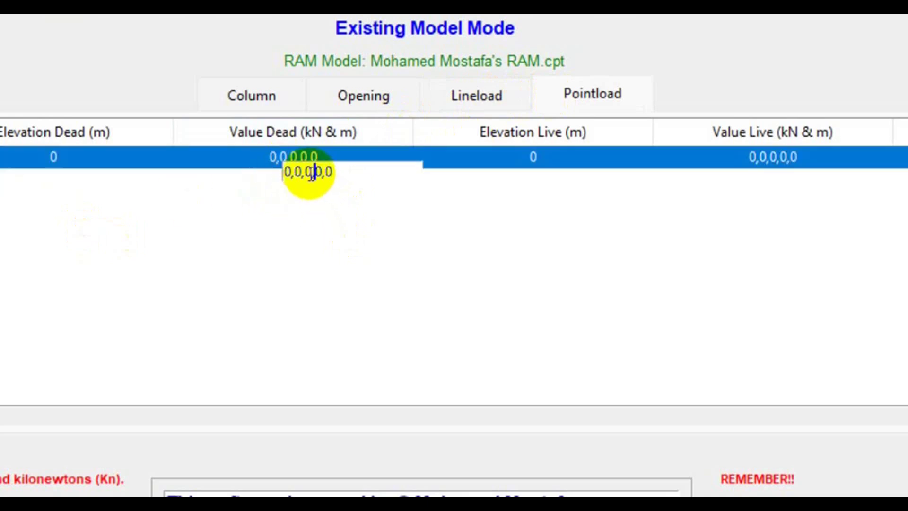
{"action": "key", "text": "Left"}
{"action": "type", "text": "5"}
{"action": "key", "text": "Return"}
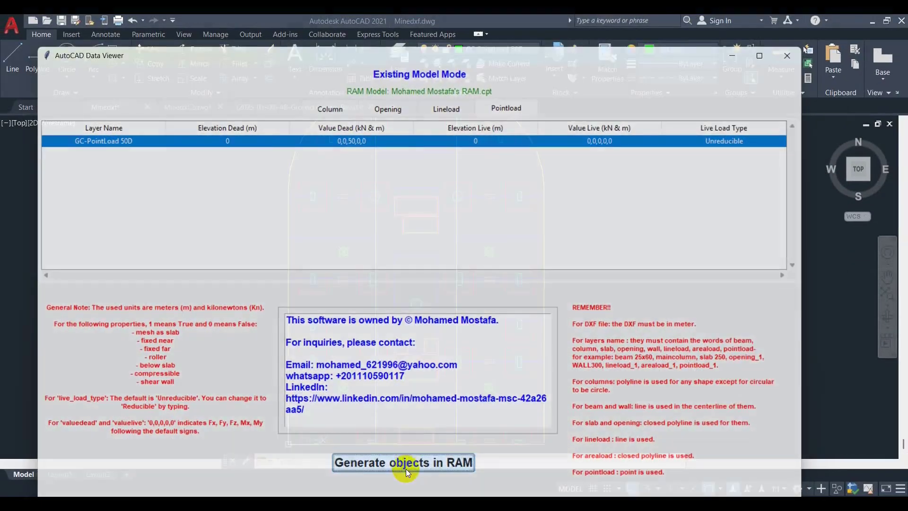
- Generate the objects into the RAM model and show the output folder
{"action": "left_click", "coordinate": [401, 462]}
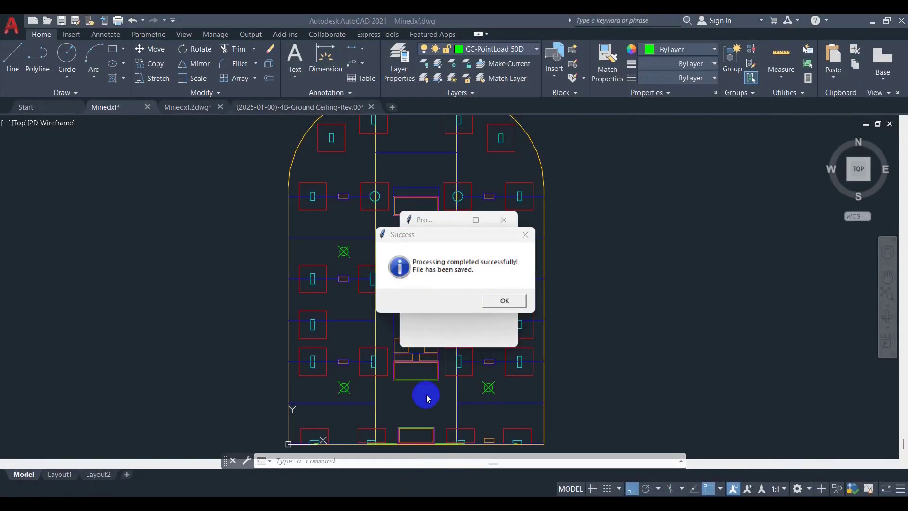
{"action": "left_click", "coordinate": [505, 301]}
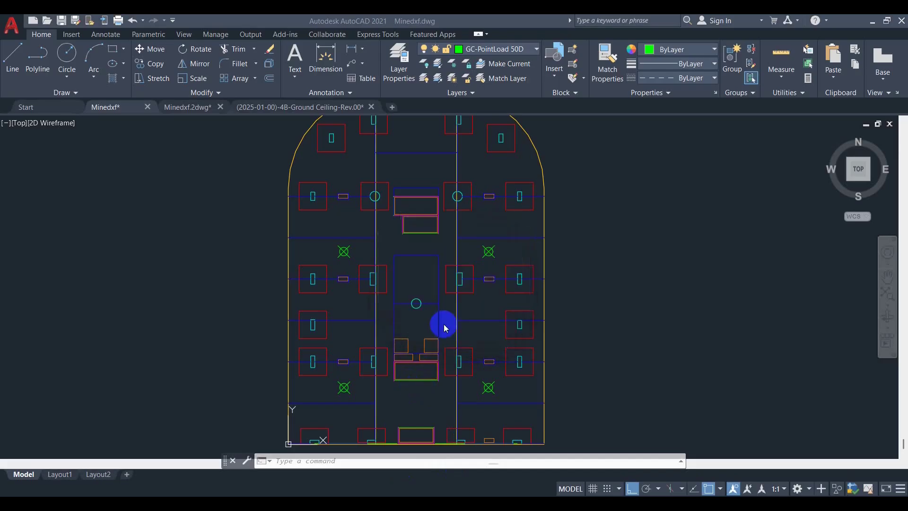
{"action": "left_click", "coordinate": [428, 301]}
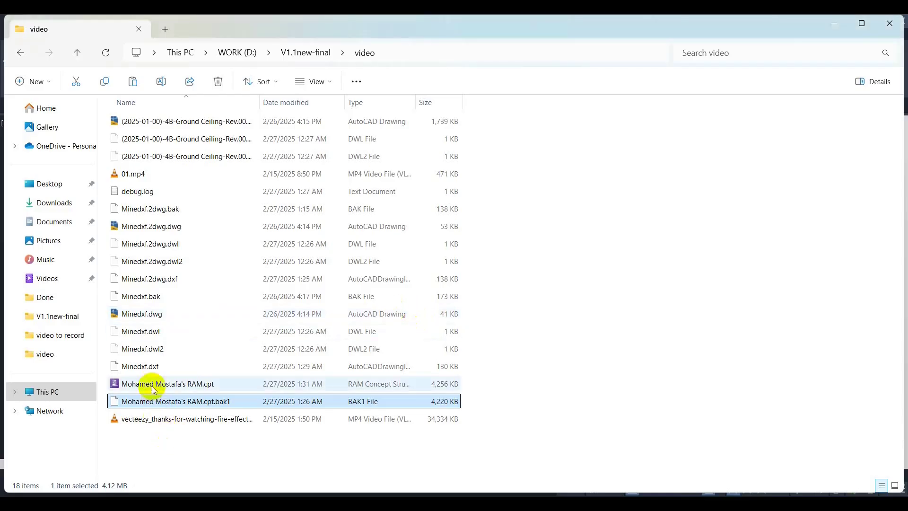
- Open the updated .cpt model in RAM Concept 2024 and close the news window
{"action": "left_click", "coordinate": [155, 384]}
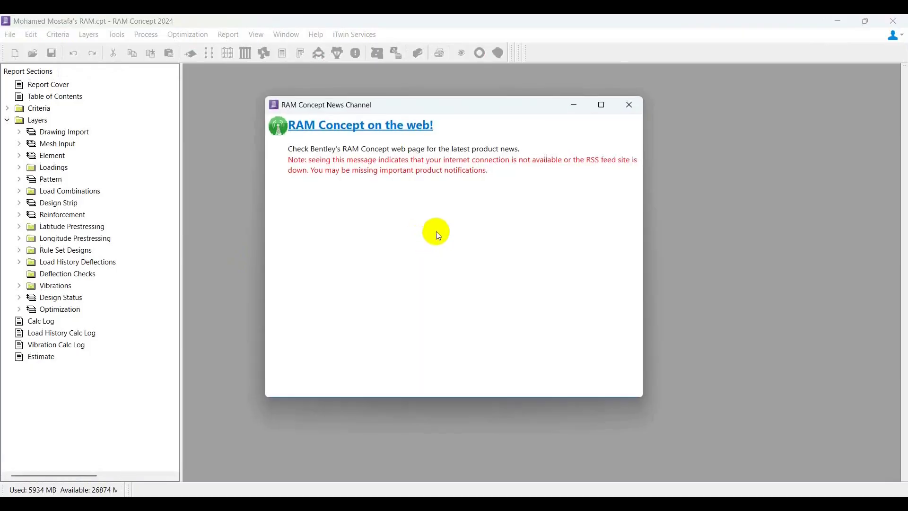
{"action": "left_click", "coordinate": [630, 106]}
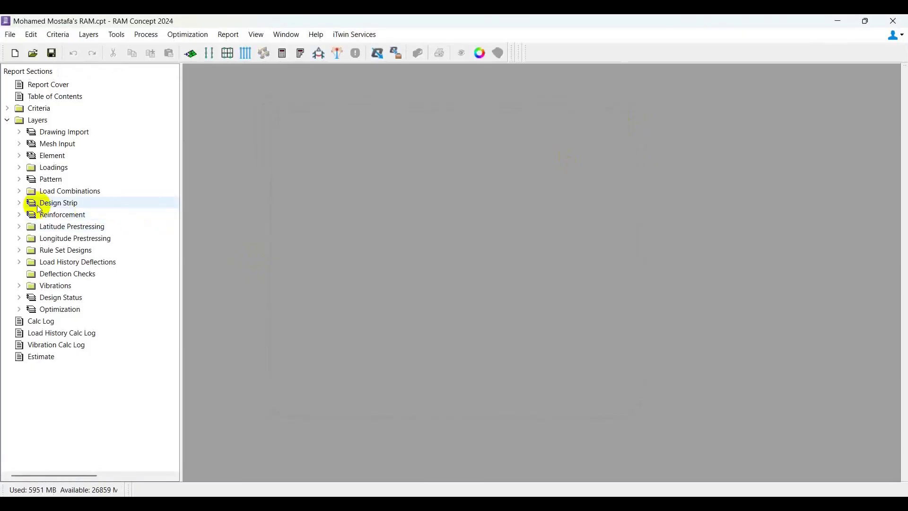
- Show the updated Mesh Input Standard Plan and inspect a circular column's properties
{"action": "left_click", "coordinate": [19, 144]}
{"action": "left_click", "coordinate": [77, 167]}
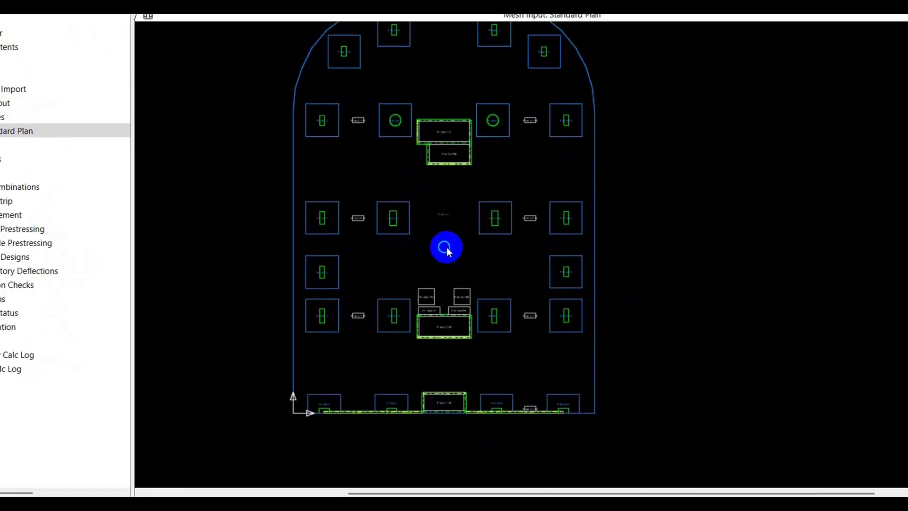
{"action": "left_click", "coordinate": [533, 316]}
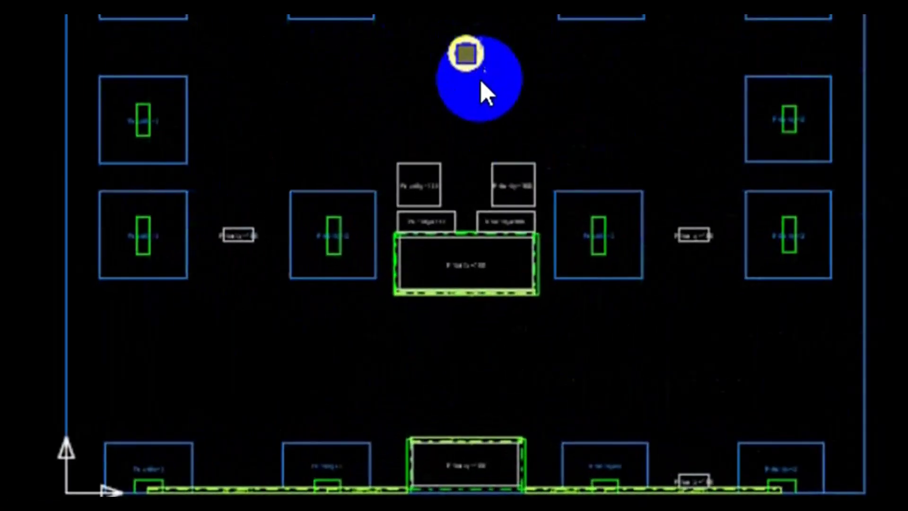
{"action": "scroll", "coordinate": [543, 199], "scroll_direction": "up", "scroll_amount": 3}
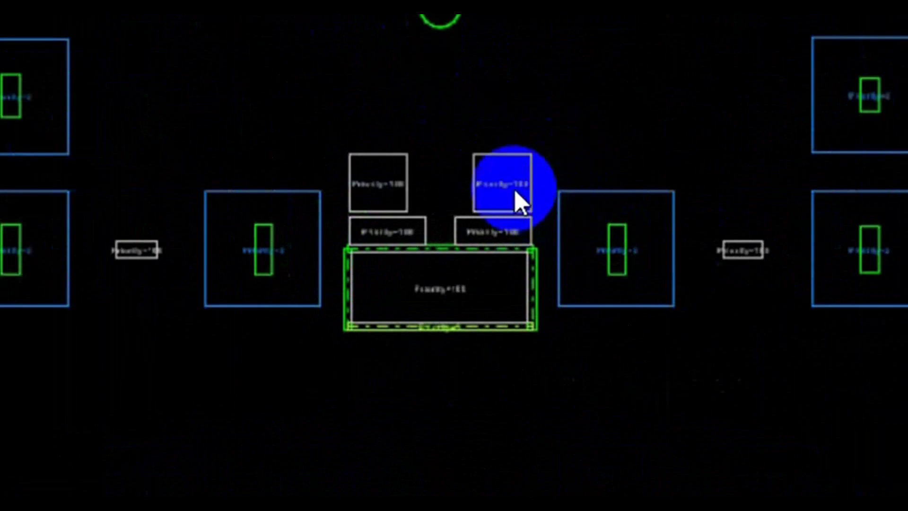
{"action": "left_click", "coordinate": [520, 195]}
{"action": "left_click", "coordinate": [449, 20]}
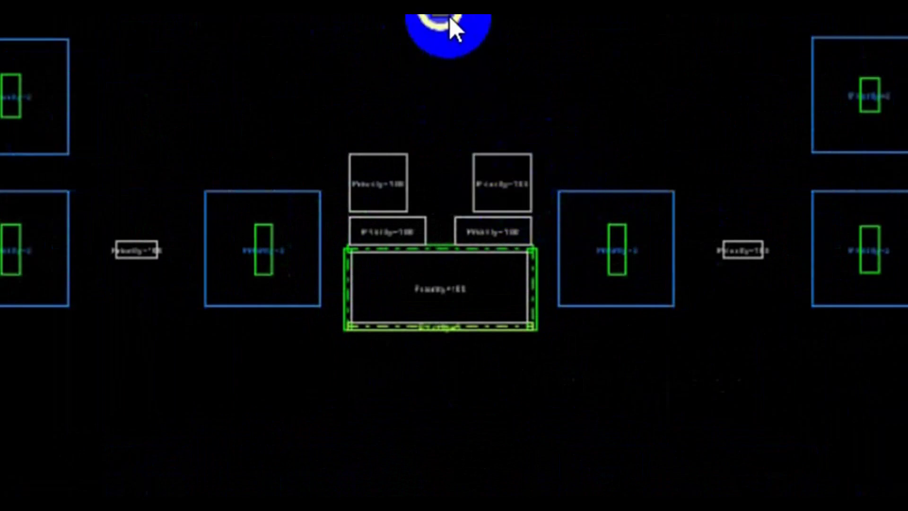
{"action": "right_click", "coordinate": [449, 20]}
{"action": "left_click", "coordinate": [468, 240]}
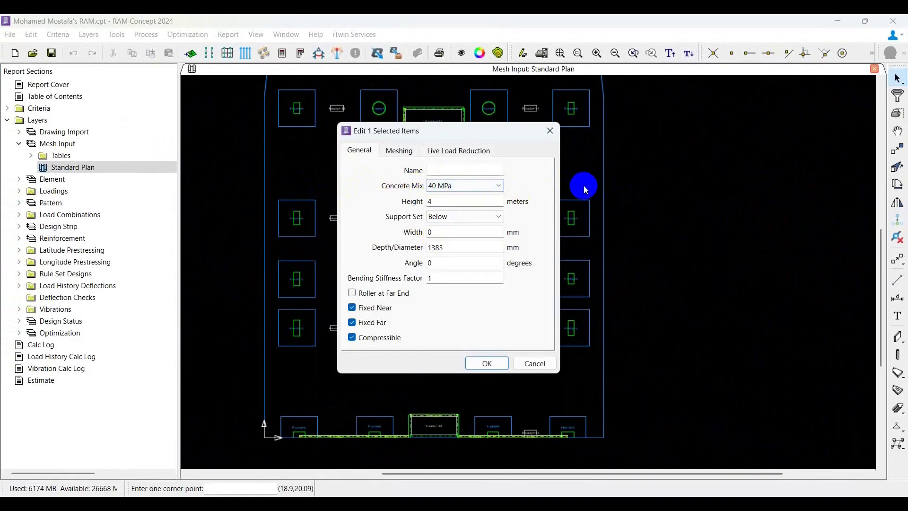
{"action": "left_click", "coordinate": [546, 137]}
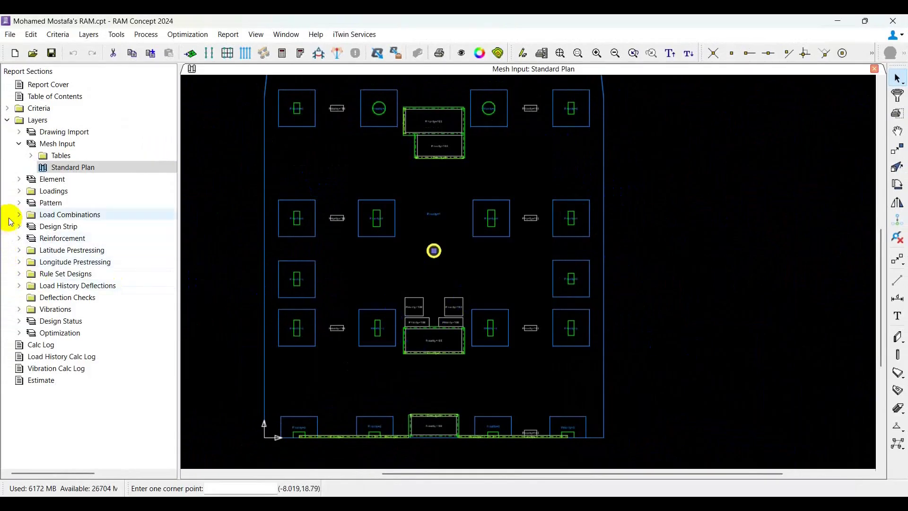
- Expand Loadings > Other Dead Loading and show its All Loads Plan, zoomed in
{"action": "left_click", "coordinate": [19, 191]}
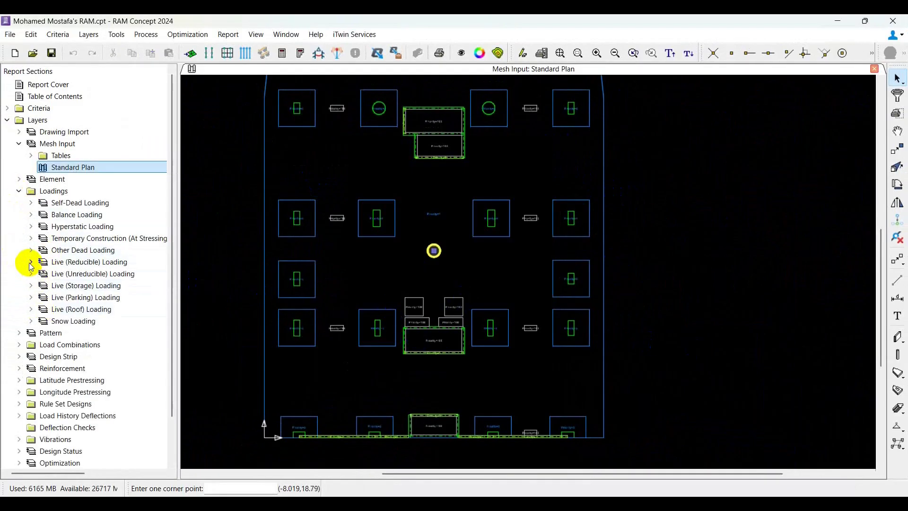
{"action": "left_click", "coordinate": [31, 250]}
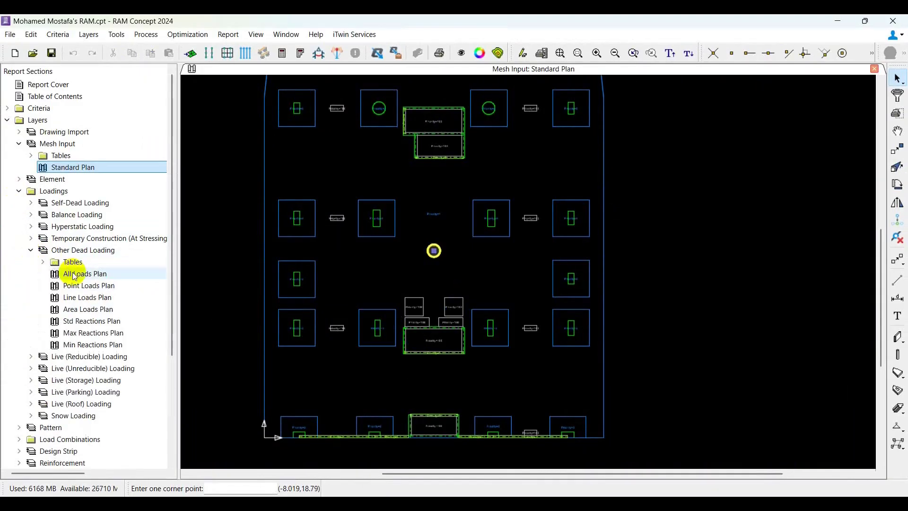
{"action": "double_click", "coordinate": [78, 274]}
{"action": "scroll", "coordinate": [531, 276], "scroll_direction": "up", "scroll_amount": 2}
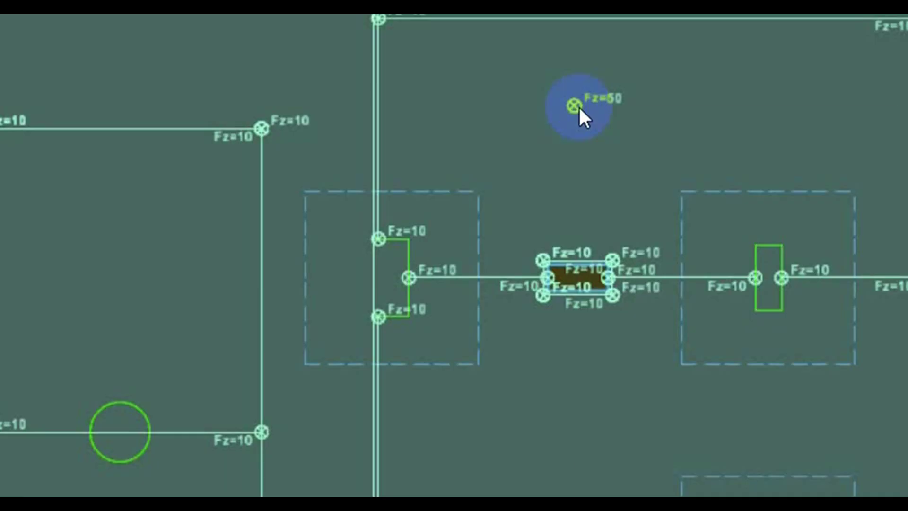
{"action": "right_click", "coordinate": [594, 103]}
{"action": "key", "text": "Escape"}
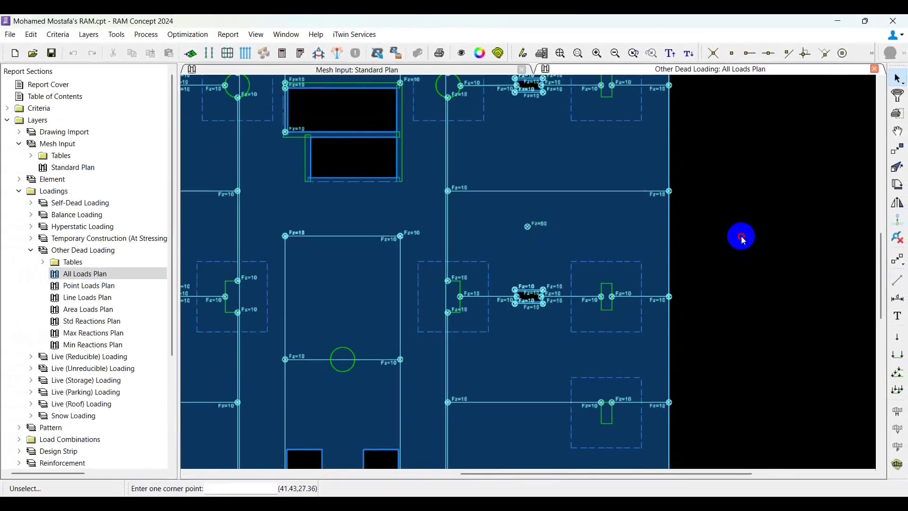
{"action": "scroll", "coordinate": [509, 215], "scroll_direction": "up", "scroll_amount": 1}
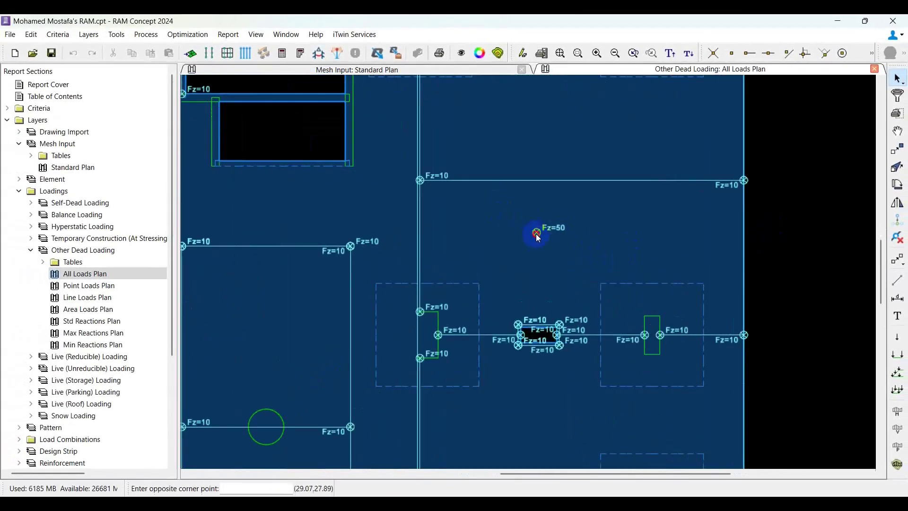
- Box-select around the point load, filter out point loads, and check the area load's properties
{"action": "left_click", "coordinate": [505, 209]}
{"action": "left_click", "coordinate": [562, 249]}
{"action": "right_click", "coordinate": [549, 239]}
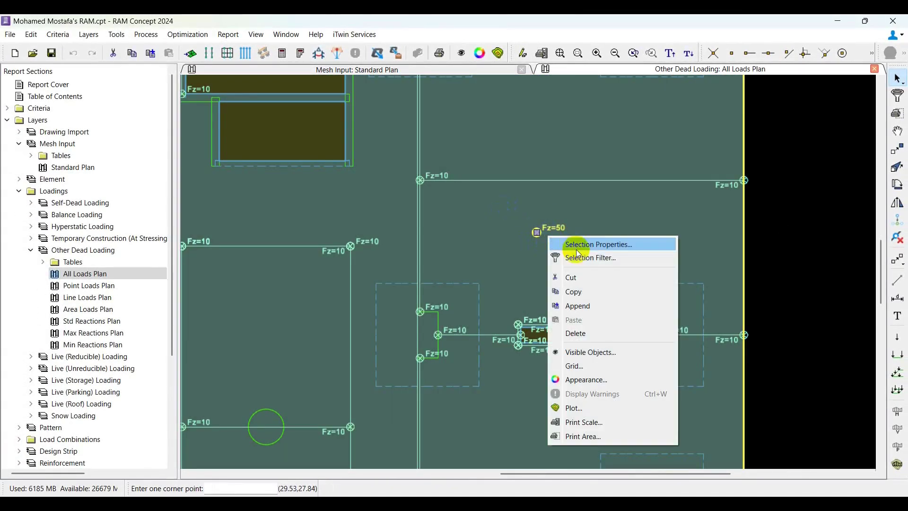
{"action": "left_click", "coordinate": [574, 257]}
{"action": "left_click", "coordinate": [403, 208]}
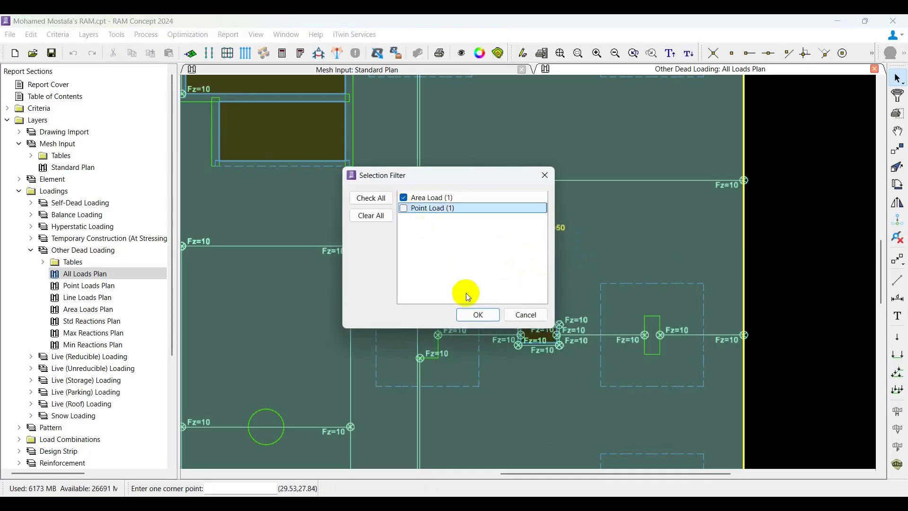
{"action": "left_click", "coordinate": [478, 315]}
{"action": "right_click", "coordinate": [481, 305]}
{"action": "left_click", "coordinate": [506, 293]}
{"action": "left_click", "coordinate": [539, 180]}
{"action": "right_click", "coordinate": [535, 226]}
{"action": "left_click", "coordinate": [556, 237]}
{"action": "left_click", "coordinate": [542, 170]}
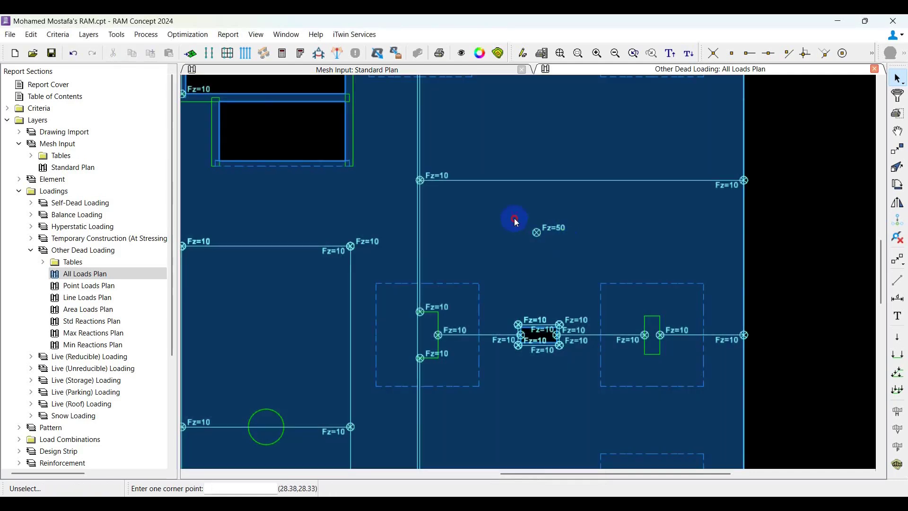
- Filter the selection down to the Fz=50 point load and check its properties
{"action": "left_click_drag", "start_coordinate": [514, 218], "coordinate": [558, 257]}
{"action": "right_click", "coordinate": [558, 258]}
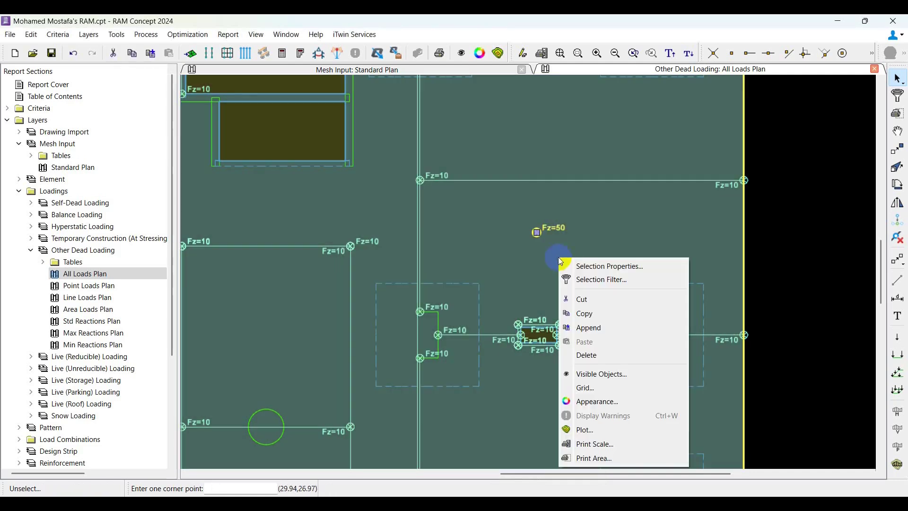
{"action": "left_click", "coordinate": [581, 282]}
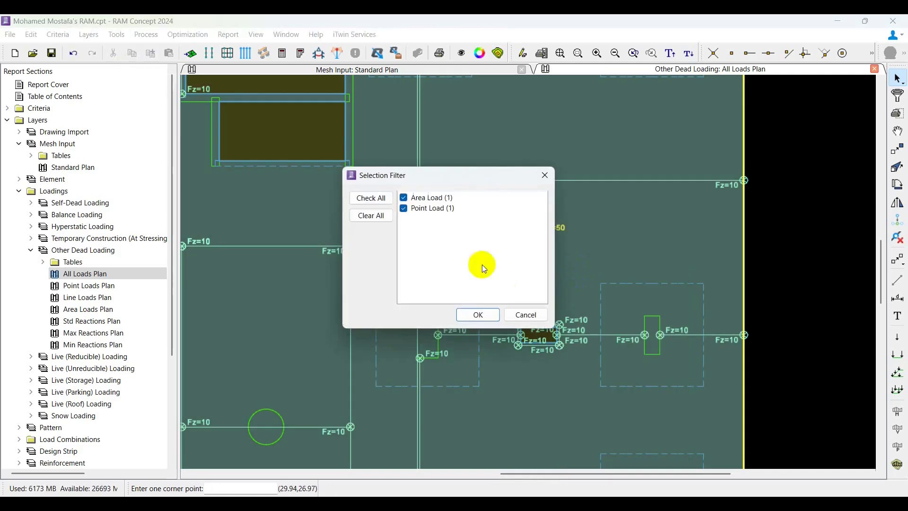
{"action": "left_click", "coordinate": [405, 199]}
{"action": "left_click", "coordinate": [475, 314]}
{"action": "right_click", "coordinate": [478, 280]}
{"action": "left_click", "coordinate": [503, 288]}
{"action": "left_click", "coordinate": [544, 169]}
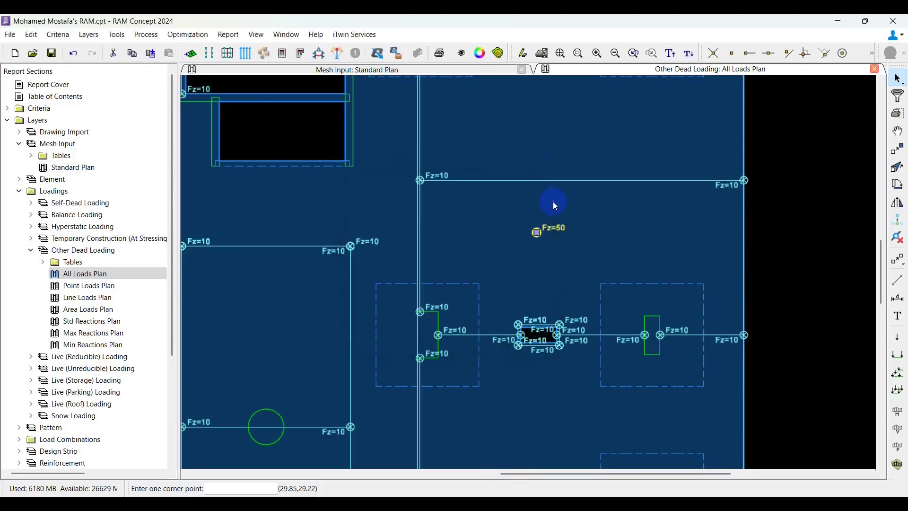
{"action": "scroll", "coordinate": [553, 227], "scroll_direction": "down", "scroll_amount": 5}
{"action": "scroll", "coordinate": [602, 267], "scroll_direction": "down", "scroll_amount": 2}
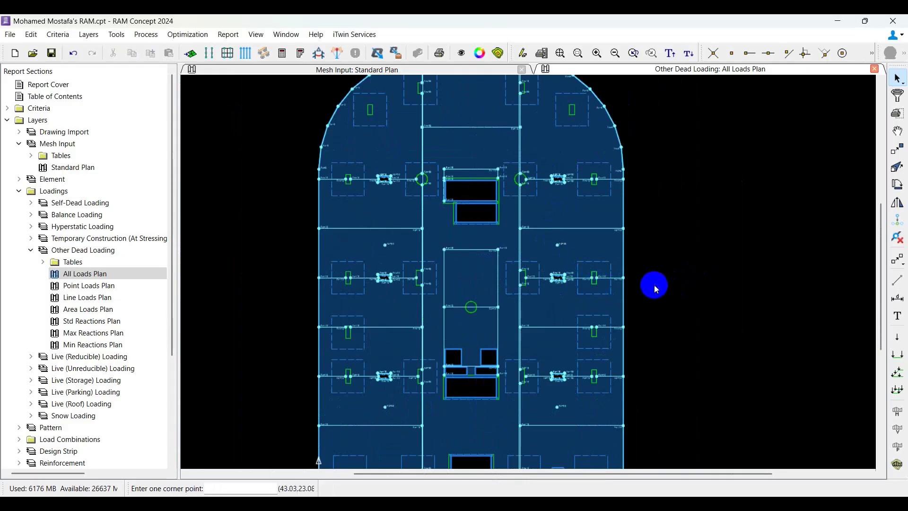
{"action": "scroll", "coordinate": [643, 267], "scroll_direction": "down", "scroll_amount": 2}
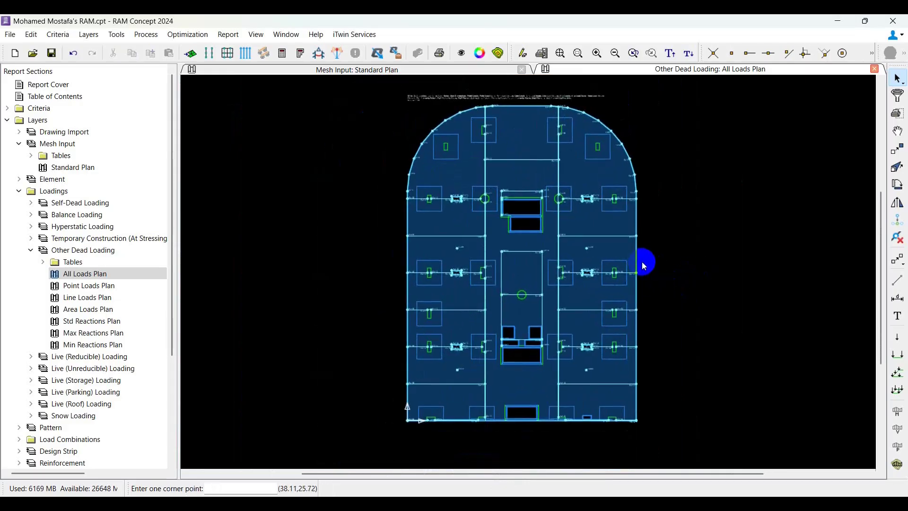
{"action": "scroll", "coordinate": [592, 276], "scroll_direction": "down", "scroll_amount": 1}
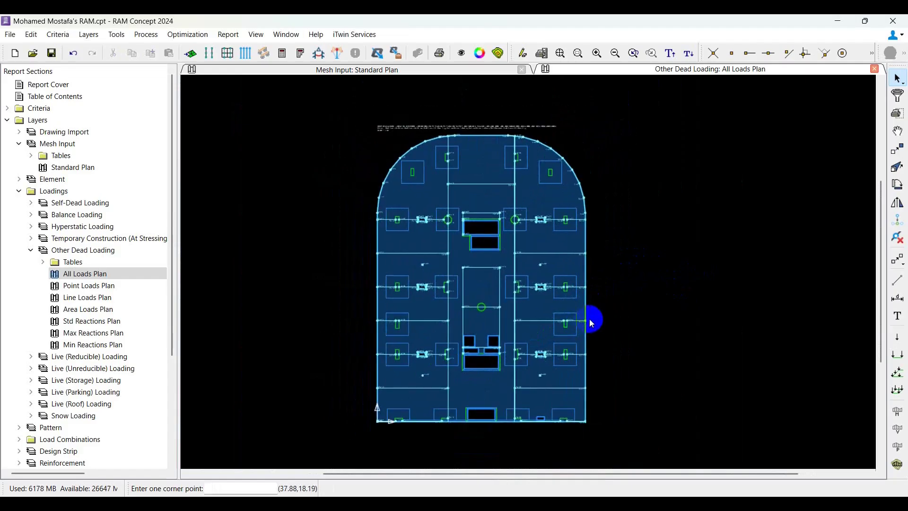
{"action": "middle_click_drag", "start_coordinate": [600, 314], "coordinate": [610, 319]}
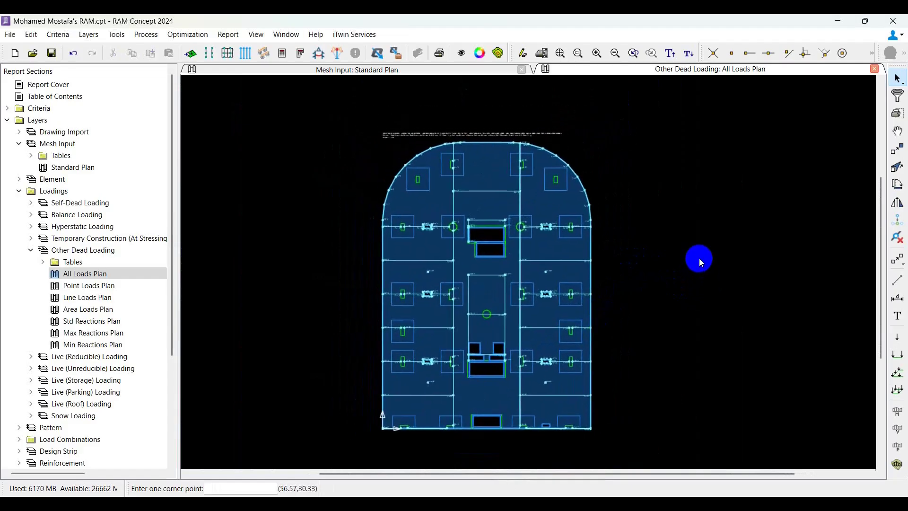